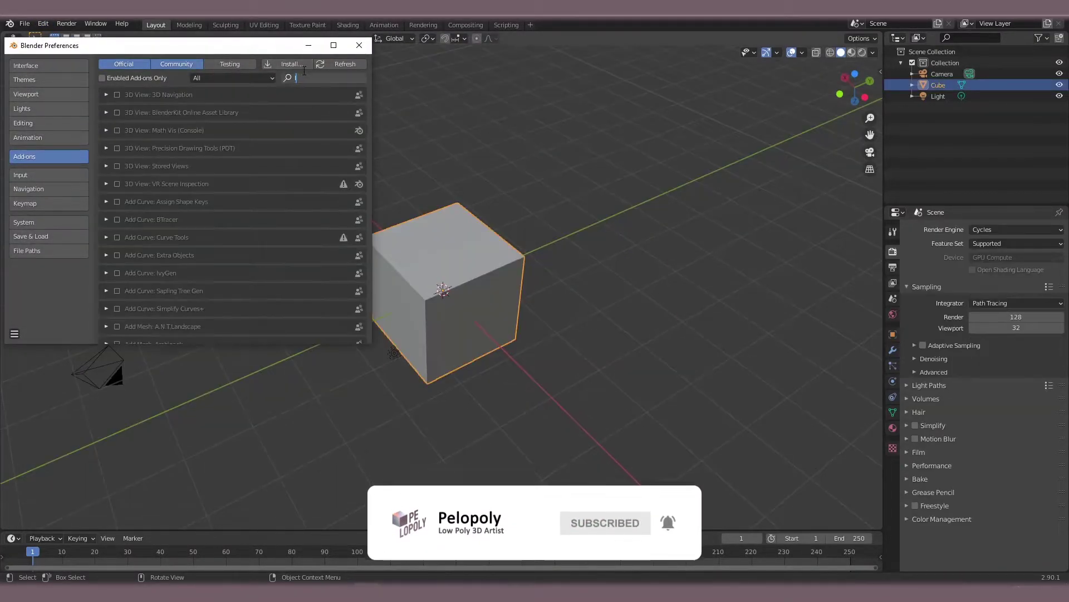
Delete the default light and camera from the outliner, leaving only the cube.
{"action": "type", "text": "loo"}
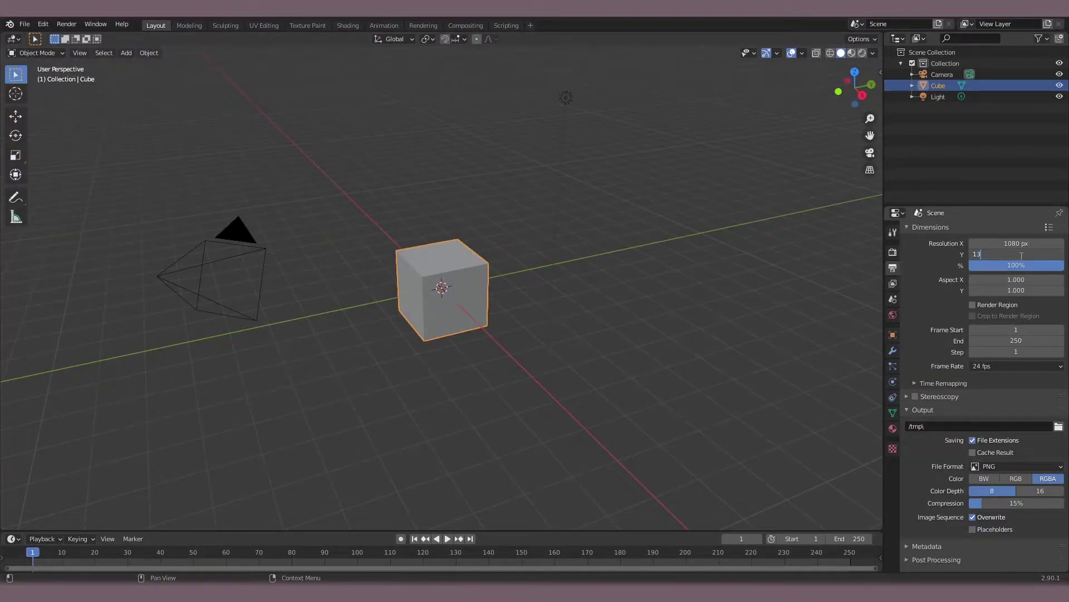
{"action": "left_click", "coordinate": [931, 96]}
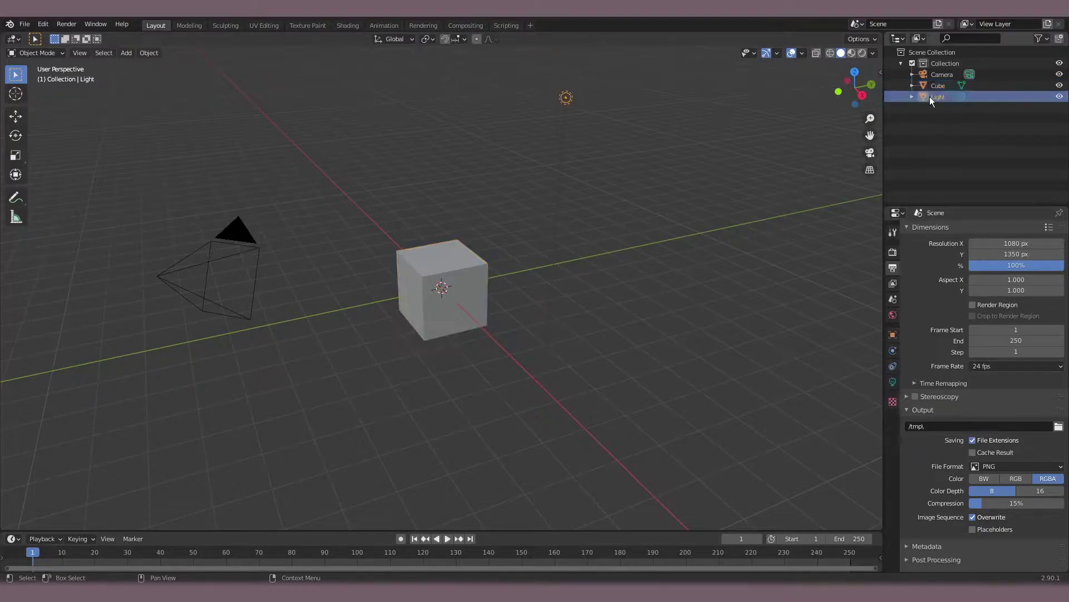
{"action": "right_click", "coordinate": [930, 96]}
{"action": "left_click", "coordinate": [940, 74]}
{"action": "right_click", "coordinate": [940, 71]}
{"action": "left_click", "coordinate": [940, 73]}
Add a GameIsocam camera, then widen, flatten and lower the cube into a slab.
{"action": "key", "text": "shift+a"}
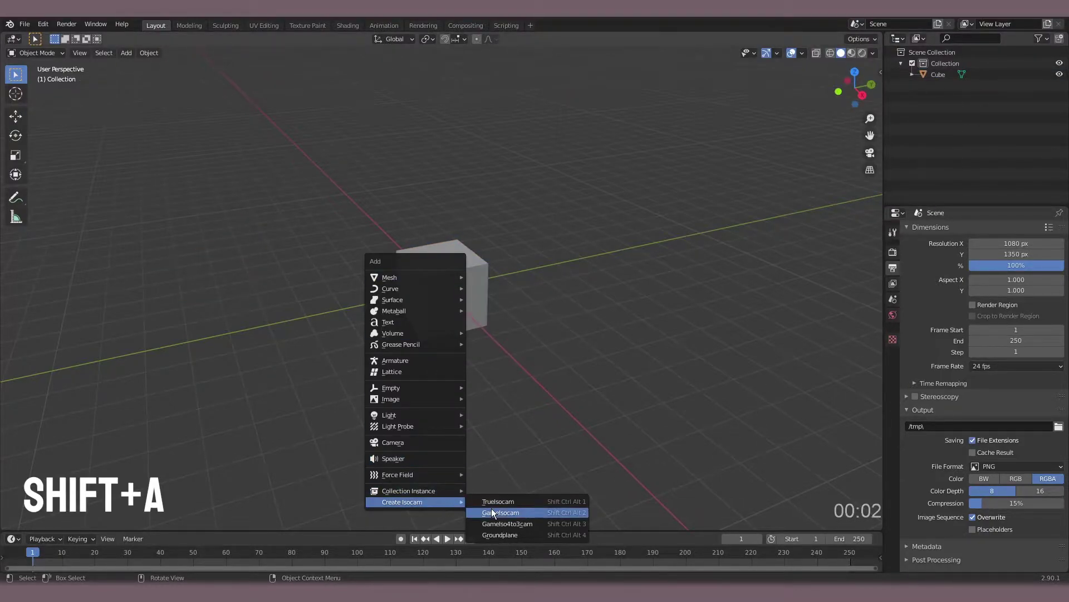
{"action": "left_click", "coordinate": [491, 512]}
{"action": "left_click", "coordinate": [424, 273]}
{"action": "key", "text": "s"}
{"action": "left_click", "coordinate": [594, 282]}
{"action": "key", "text": "s"}
{"action": "key", "text": "z"}
{"action": "left_click", "coordinate": [466, 275]}
{"action": "key", "text": "g"}
{"action": "key", "text": "z"}
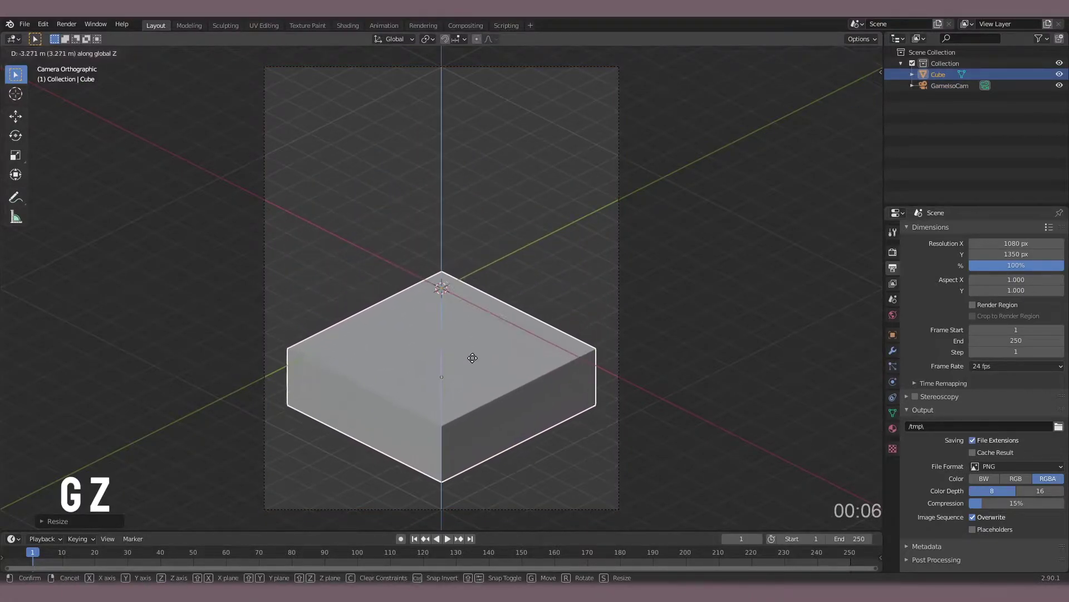
{"action": "left_click", "coordinate": [452, 262]}
Add a plane scaled to fill the camera view and set its height as a backdrop.
{"action": "key", "text": "shift+a"}
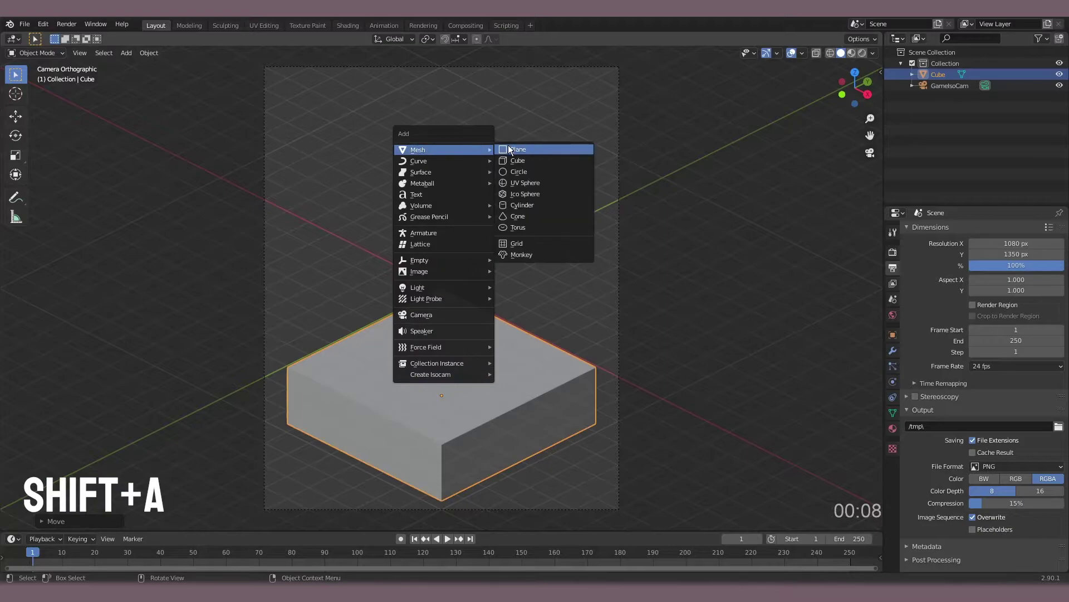
{"action": "left_click", "coordinate": [509, 148]}
{"action": "key", "text": "s"}
{"action": "left_click", "coordinate": [292, 123]}
{"action": "key", "text": "g"}
{"action": "key", "text": "z"}
{"action": "left_click", "coordinate": [573, 302]}
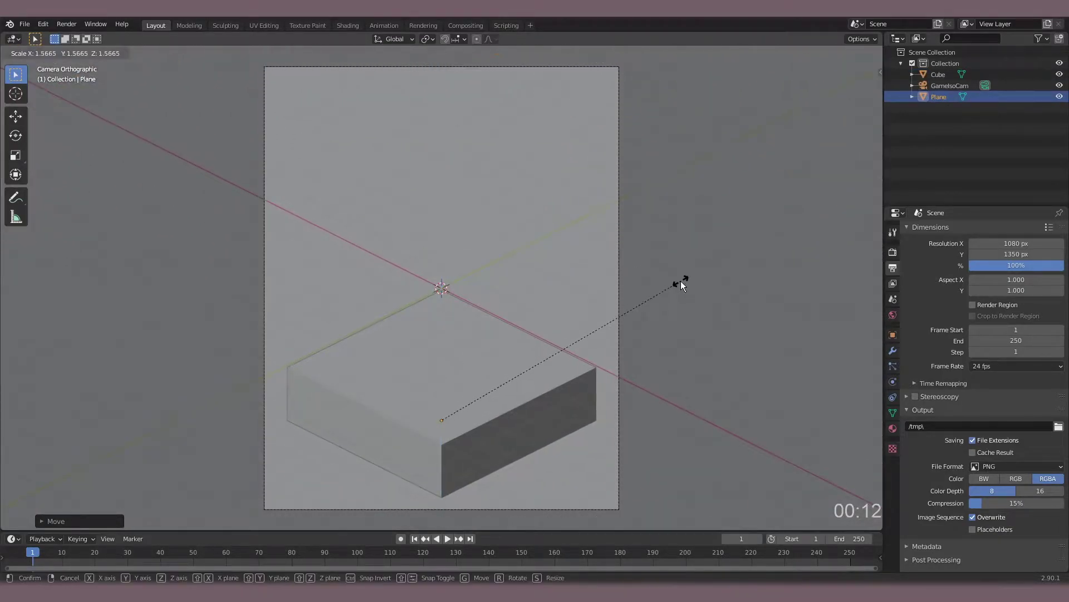
Subdivide the block's top face three times into a fine grid in Edit Mode.
{"action": "left_click", "coordinate": [495, 359]}
{"action": "key", "text": "Tab"}
{"action": "scroll", "coordinate": [455, 303], "scroll_direction": "up", "scroll_amount": 2}
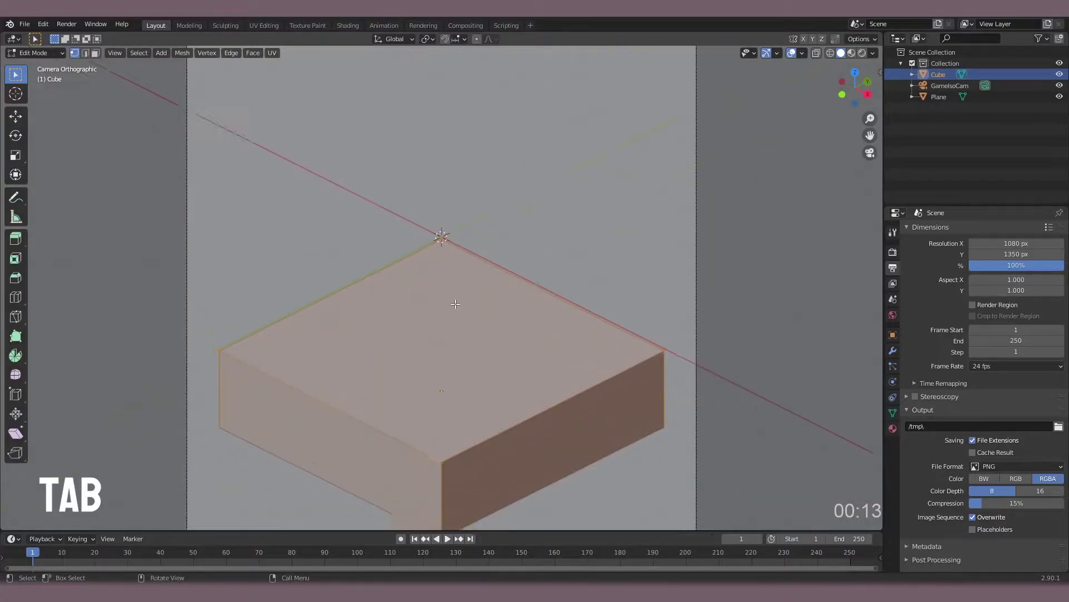
{"action": "key", "text": "3"}
{"action": "left_click", "coordinate": [455, 304]}
{"action": "scroll", "coordinate": [455, 303], "scroll_direction": "down", "scroll_amount": 1}
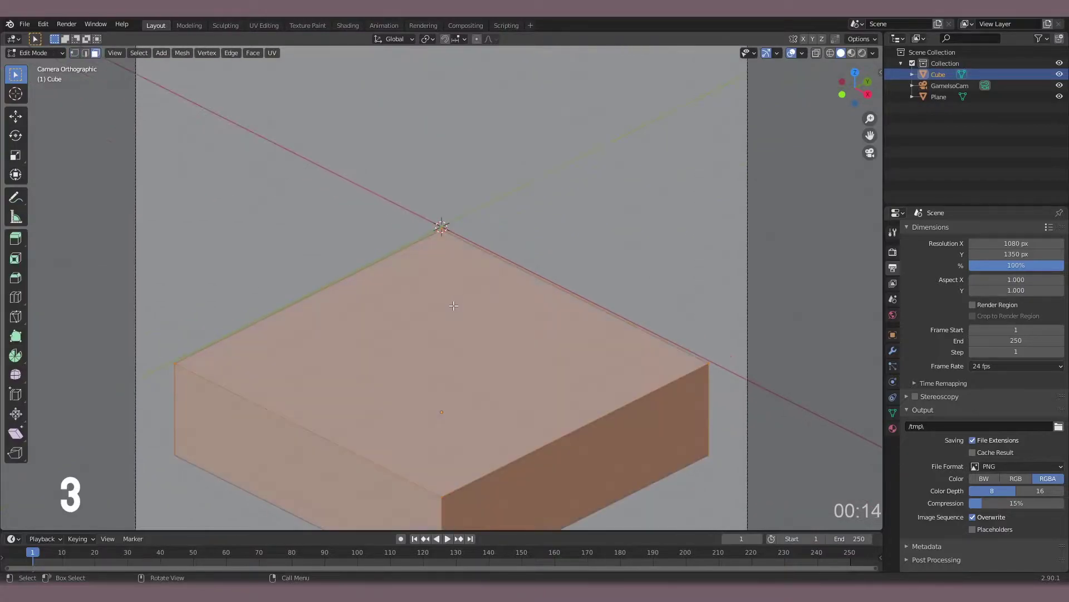
{"action": "right_click", "coordinate": [453, 305]}
{"action": "left_click", "coordinate": [449, 336]}
{"action": "right_click", "coordinate": [448, 336]}
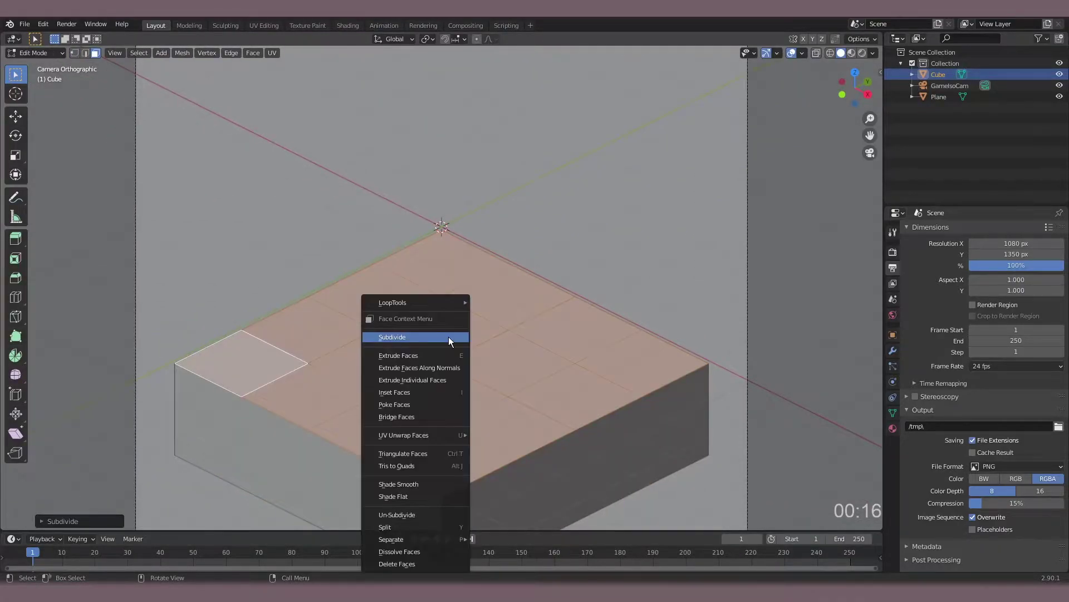
{"action": "left_click", "coordinate": [449, 336]}
{"action": "right_click", "coordinate": [449, 337]}
{"action": "left_click", "coordinate": [449, 336]}
Raise a top-centre face with proportional editing into a smooth hill.
{"action": "left_click", "coordinate": [461, 354]}
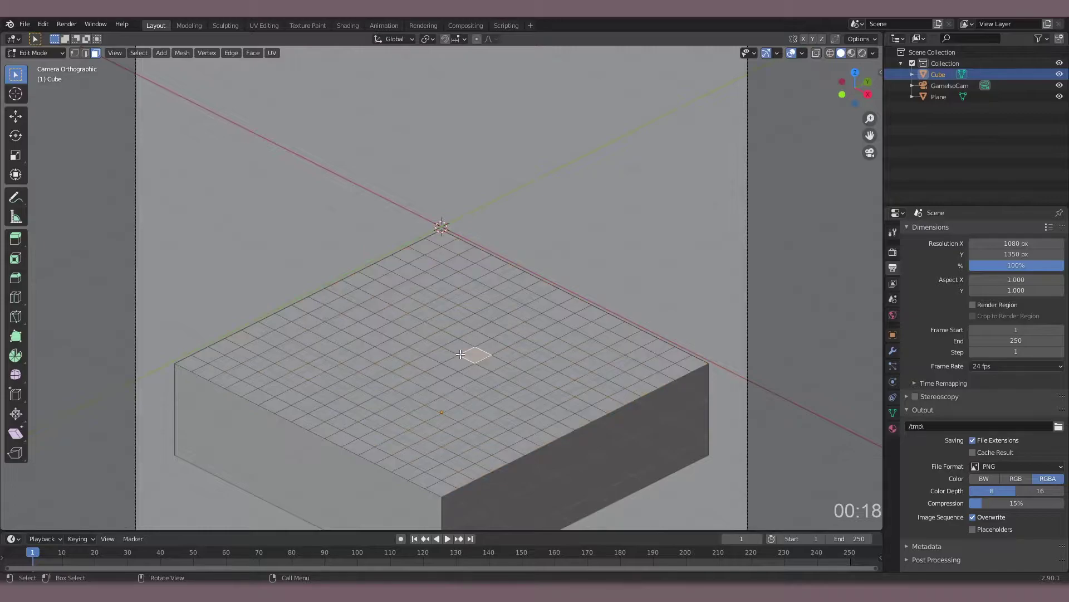
{"action": "scroll", "coordinate": [467, 299], "scroll_direction": "down", "scroll_amount": 3}
{"action": "key", "text": "g"}
{"action": "key", "text": "z"}
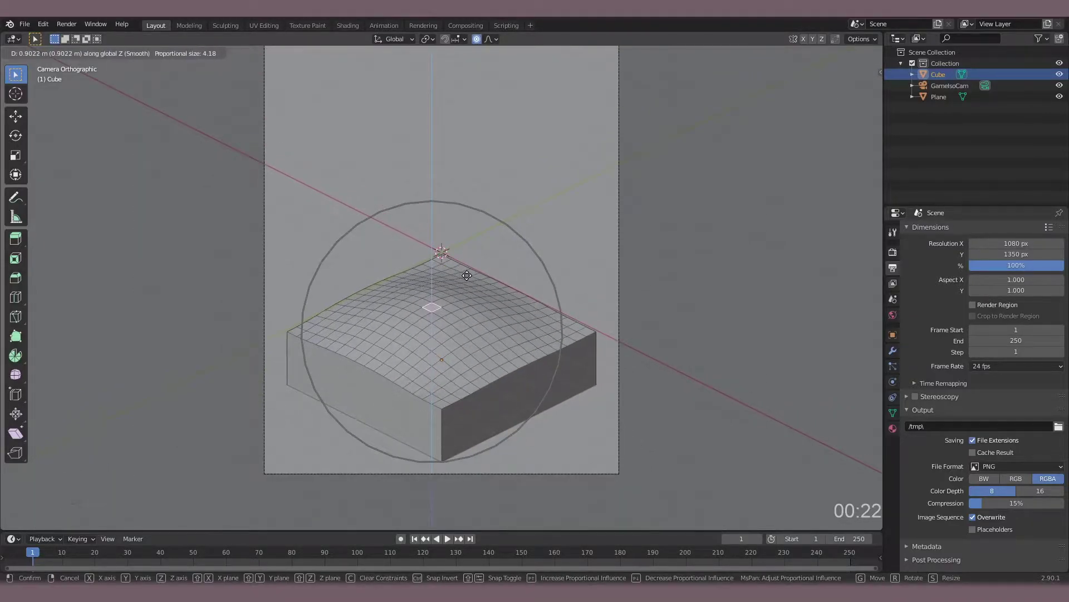
{"action": "left_click", "coordinate": [467, 275]}
Switch proportional falloff to Random and raise the face again into bumpy terrain.
{"action": "left_click", "coordinate": [493, 40]}
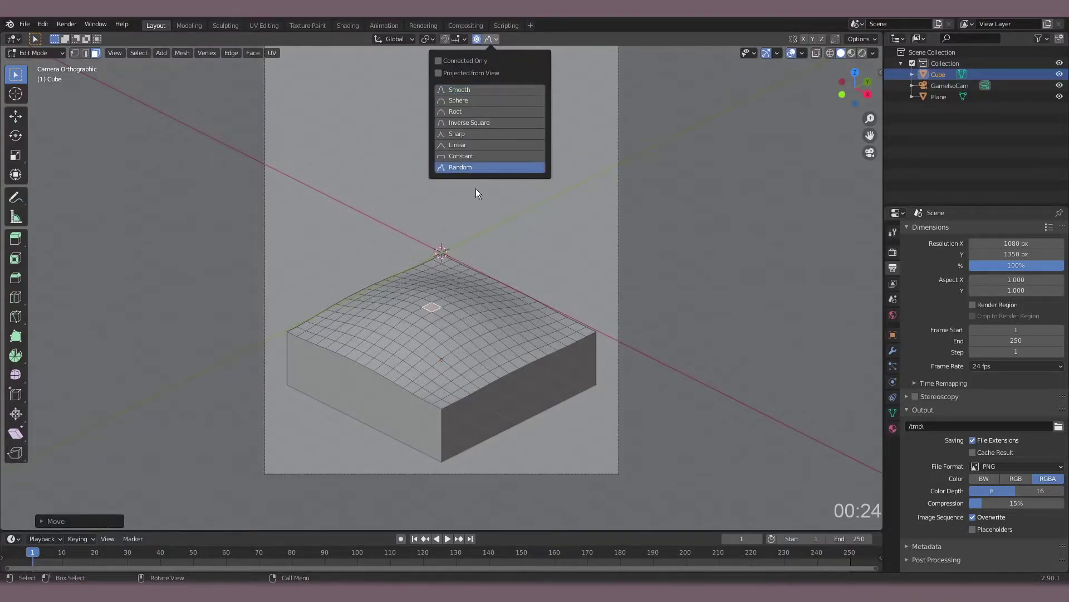
{"action": "left_click", "coordinate": [501, 167]}
{"action": "key", "text": "g"}
{"action": "key", "text": "z"}
{"action": "left_click", "coordinate": [494, 295]}
{"action": "key", "text": "Tab"}
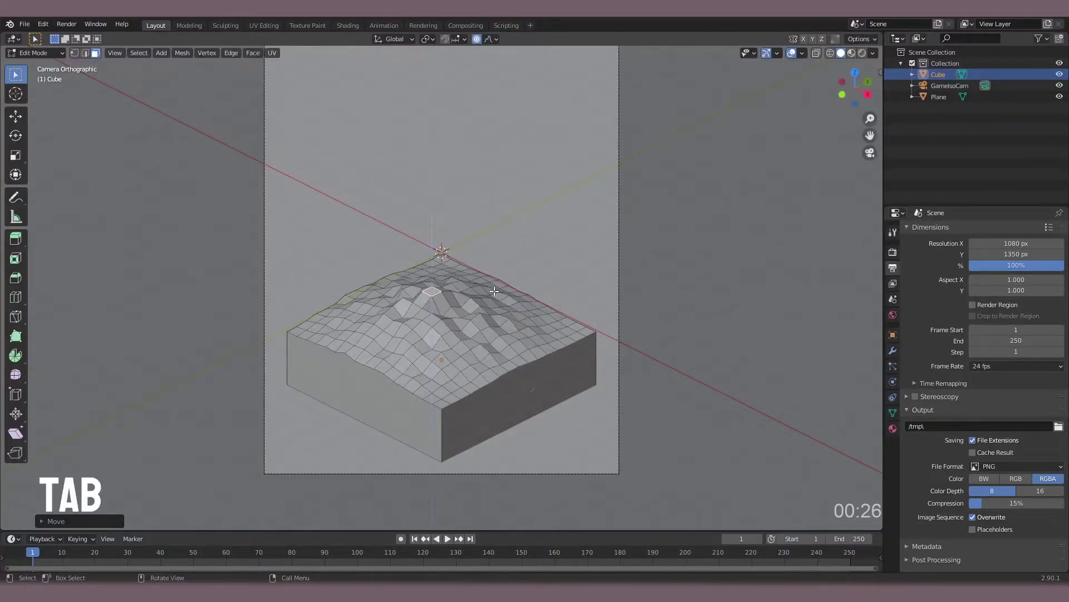
Add a 10-vertex circle and lower it onto the terrain.
{"action": "key", "text": "shift+a"}
{"action": "left_click", "coordinate": [555, 313]}
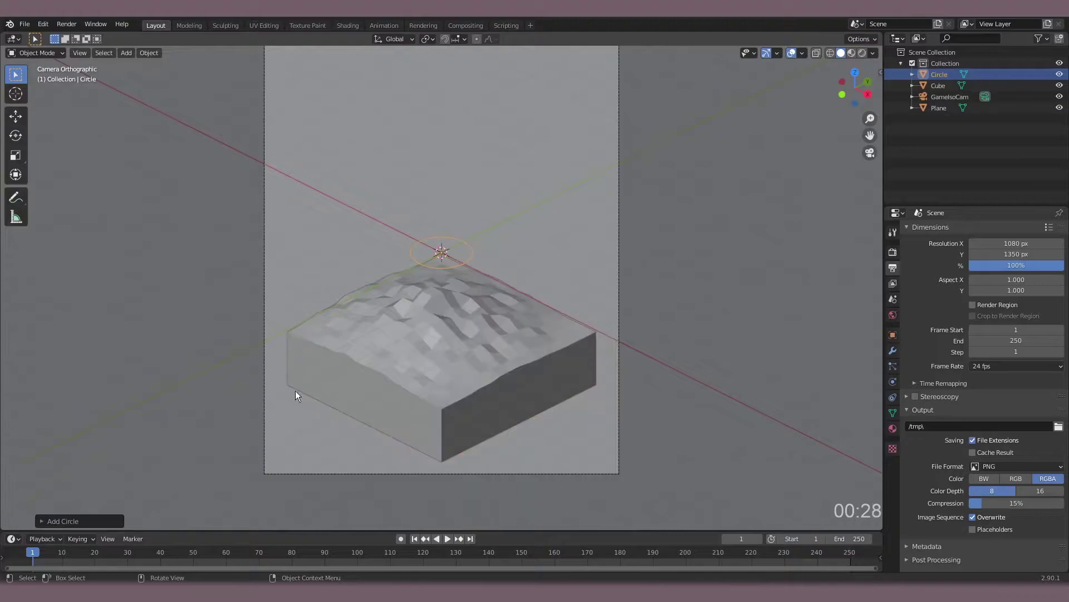
{"action": "left_click", "coordinate": [88, 521]}
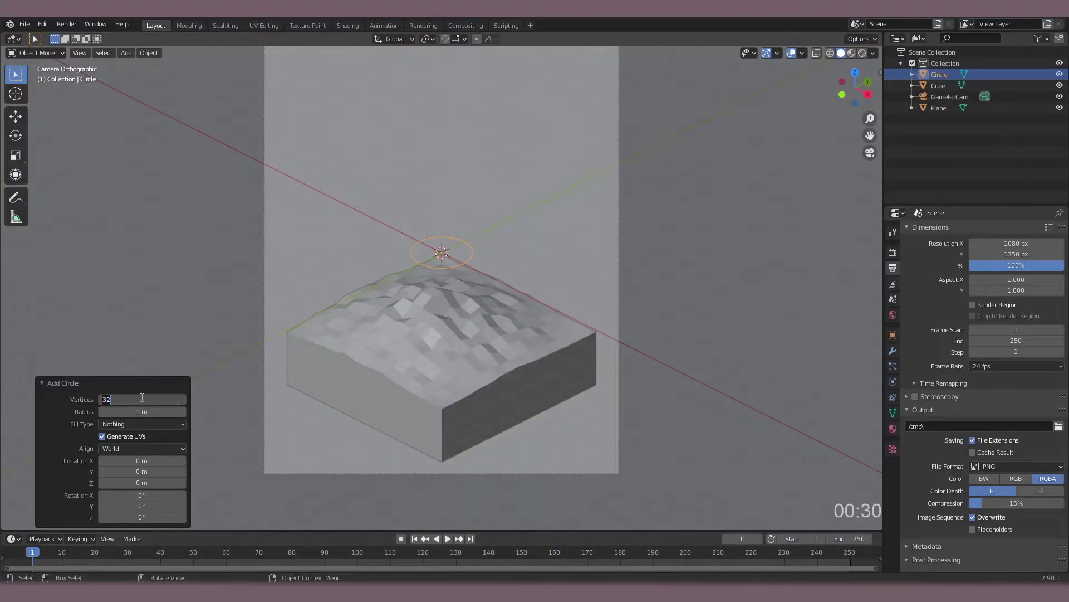
{"action": "scroll", "coordinate": [413, 344], "scroll_direction": "up", "scroll_amount": 2}
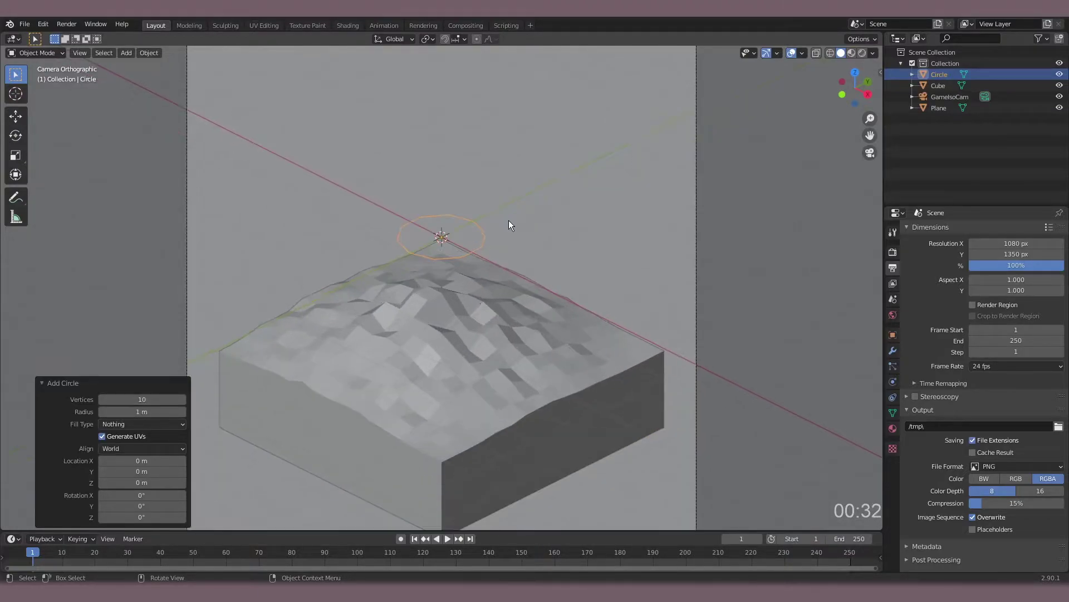
{"action": "key", "text": "g"}
{"action": "key", "text": "z"}
{"action": "left_click", "coordinate": [520, 303]}
Fill the circle, extrude the first trunk section, and narrow and raise its top.
{"action": "key", "text": "Tab"}
{"action": "key", "text": "f"}
{"action": "key", "text": "e"}
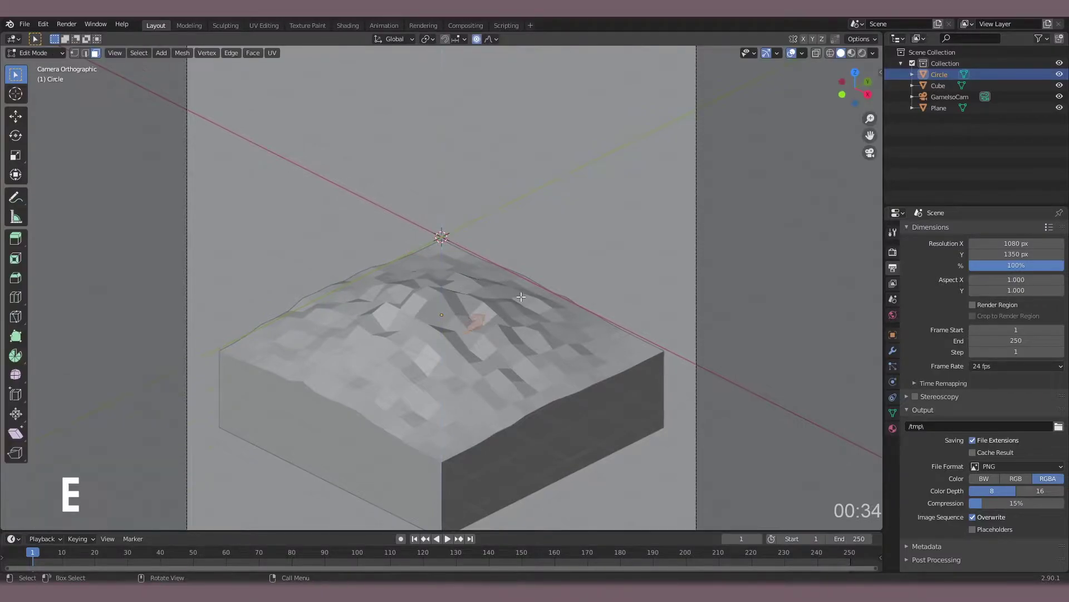
{"action": "left_click", "coordinate": [517, 269]}
{"action": "key", "text": "s"}
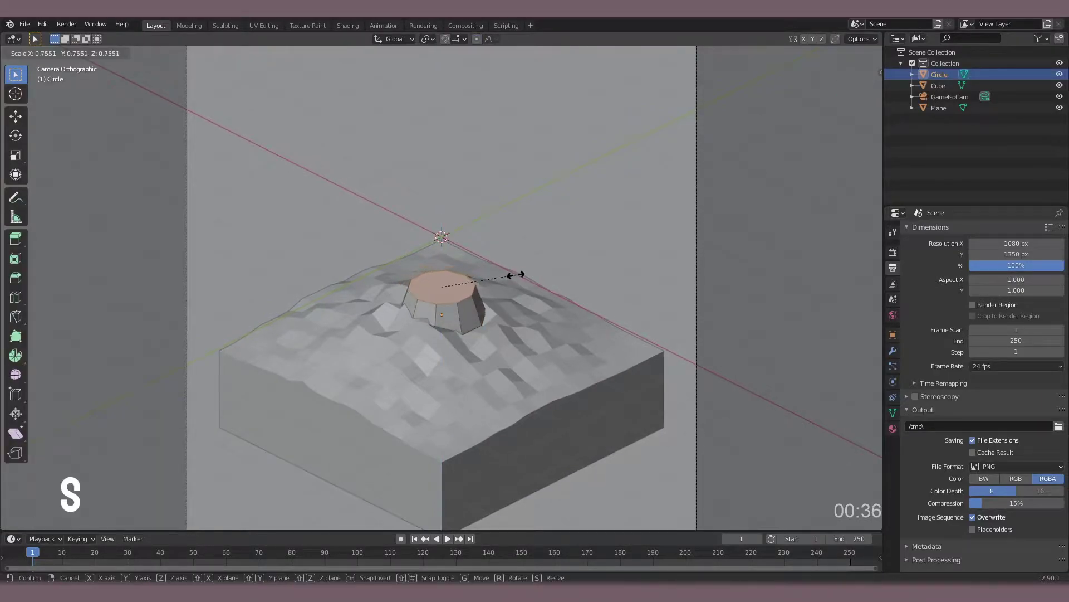
{"action": "left_click", "coordinate": [513, 275]}
{"action": "key", "text": "g"}
{"action": "key", "text": "g"}
{"action": "key", "text": "z"}
{"action": "key", "text": "z"}
Extrude and narrow two more trunk sections upward.
{"action": "key", "text": "e"}
{"action": "key", "text": "s"}
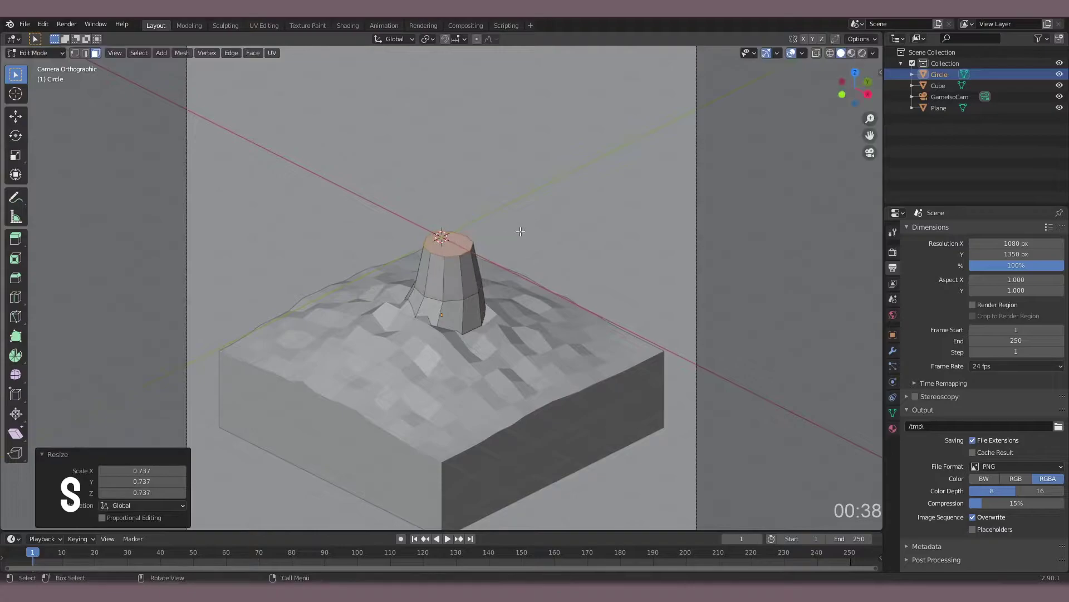
{"action": "left_click", "coordinate": [521, 220]}
{"action": "key", "text": "e"}
{"action": "left_click", "coordinate": [523, 201]}
{"action": "key", "text": "s"}
{"action": "middle_click_drag", "start_coordinate": [529, 194], "coordinate": [484, 274], "text": "shift"}
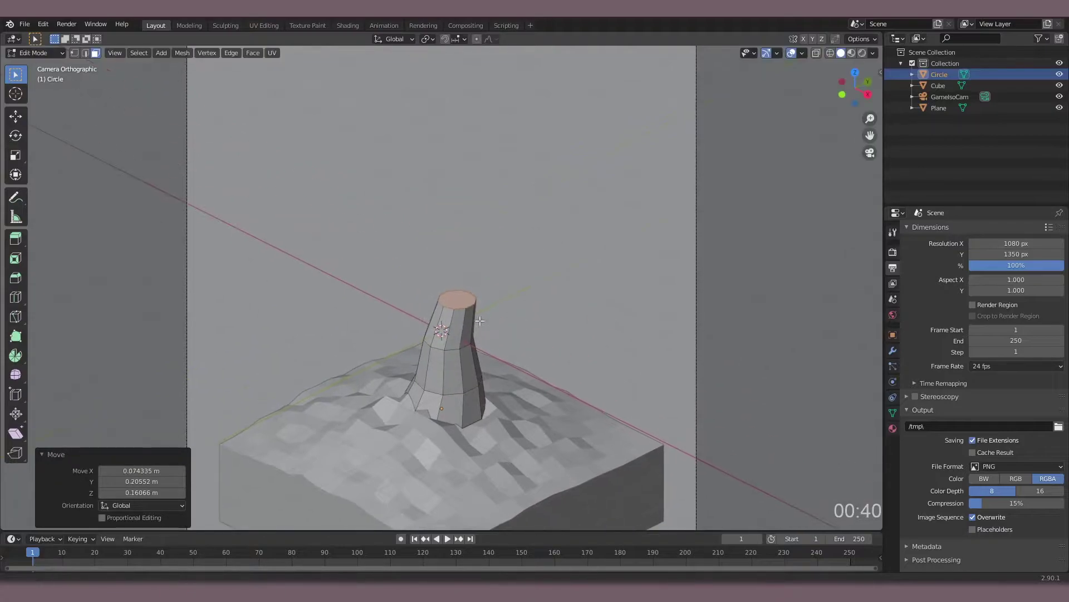
Extrude two final sections, tapering the trunk to a narrow tip.
{"action": "key", "text": "e"}
{"action": "left_click", "coordinate": [493, 272]}
{"action": "key", "text": "s"}
{"action": "left_click", "coordinate": [528, 258]}
{"action": "key", "text": "e"}
{"action": "left_click", "coordinate": [523, 225]}
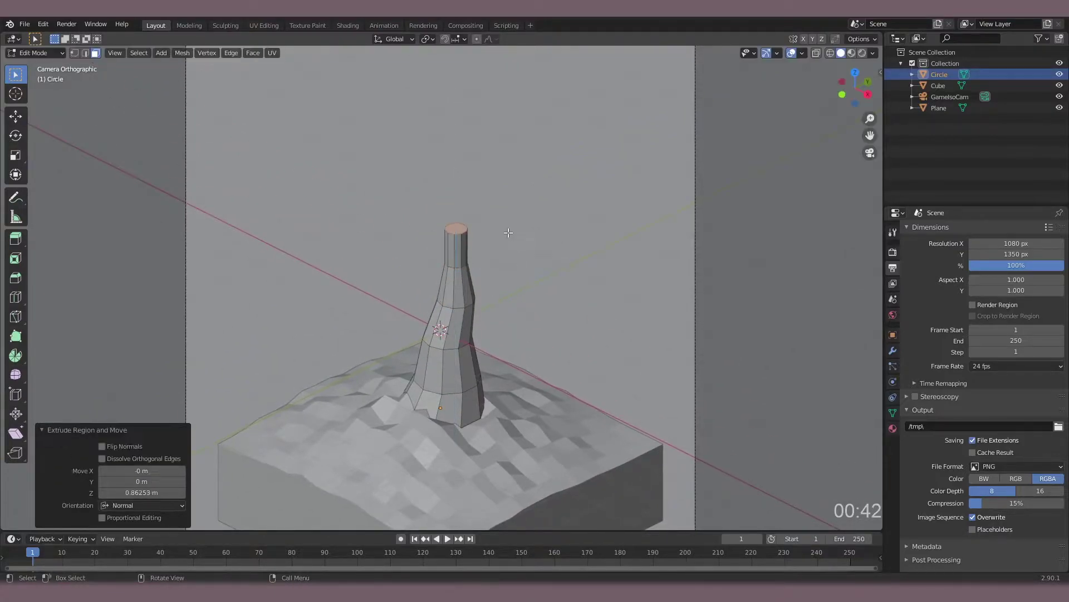
{"action": "key", "text": "s"}
{"action": "left_click", "coordinate": [508, 223]}
Add a loop cut to the trunk and make a side face circular with LoopTools Circle.
{"action": "key", "text": "g"}
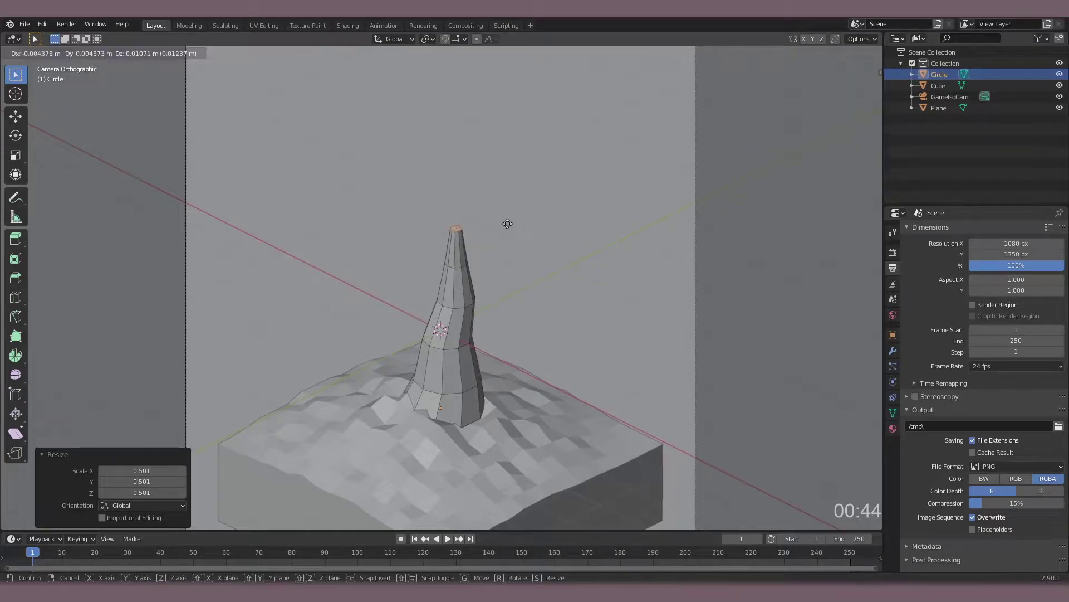
{"action": "right_click", "coordinate": [516, 211]}
{"action": "scroll", "coordinate": [477, 262], "scroll_direction": "up", "scroll_amount": 2}
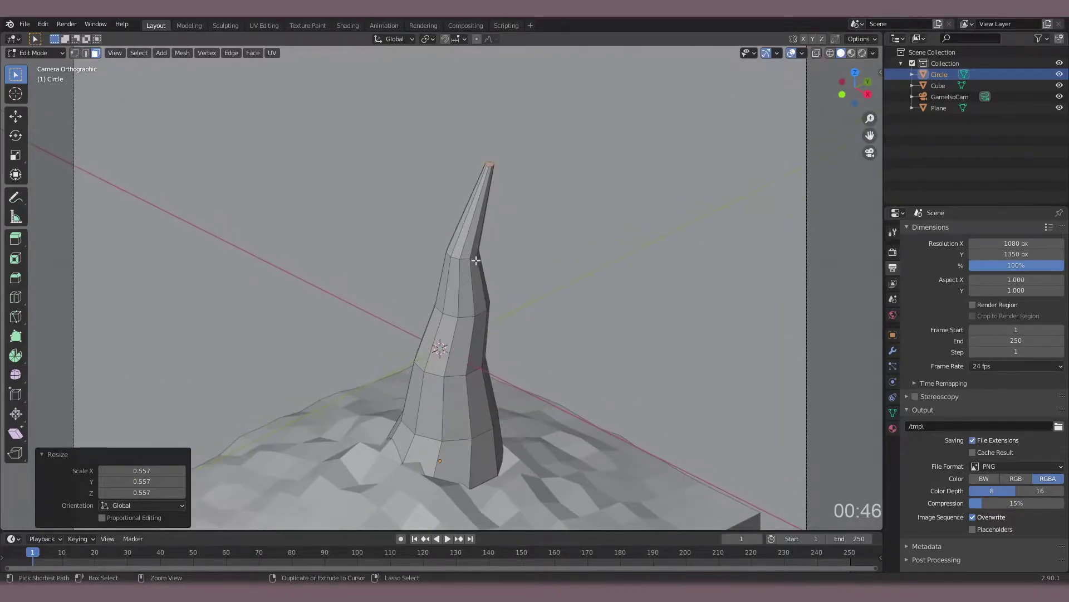
{"action": "left_click", "coordinate": [485, 282]}
{"action": "mouse_move", "coordinate": [485, 283]}
{"action": "middle_mouse_down"}
{"action": "mouse_move", "coordinate": [484, 330]}
{"action": "mouse_move", "coordinate": [464, 314]}
{"action": "middle_mouse_up"}
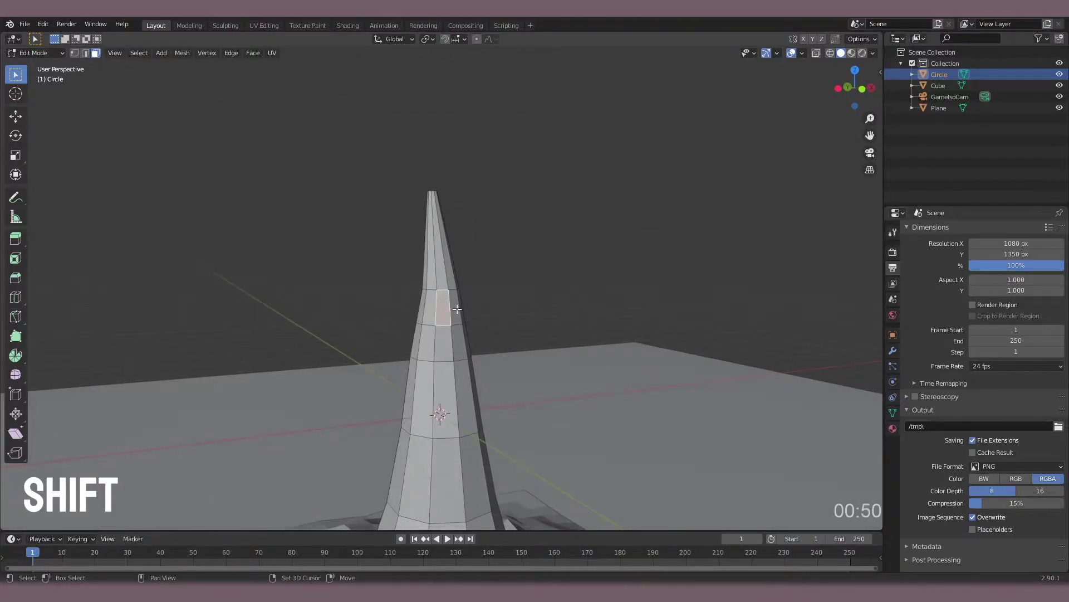
{"action": "right_click", "coordinate": [434, 267]}
{"action": "left_click", "coordinate": [508, 272]}
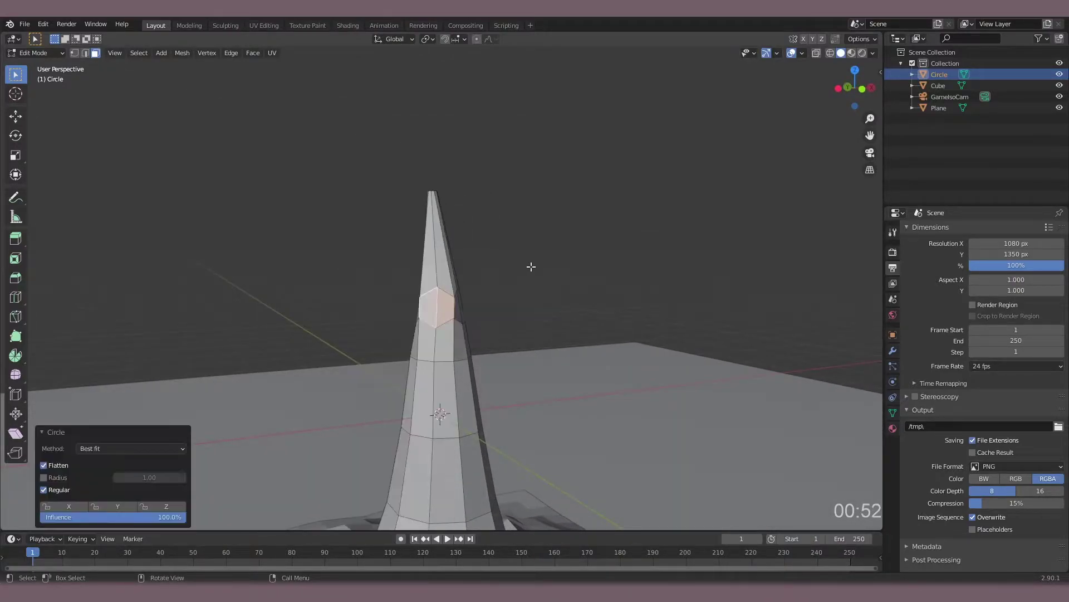
Extrude the side face into a branch stub, shrink it and tilt it upward.
{"action": "key", "text": "KP_0"}
{"action": "key", "text": "e"}
{"action": "left_click", "coordinate": [488, 274]}
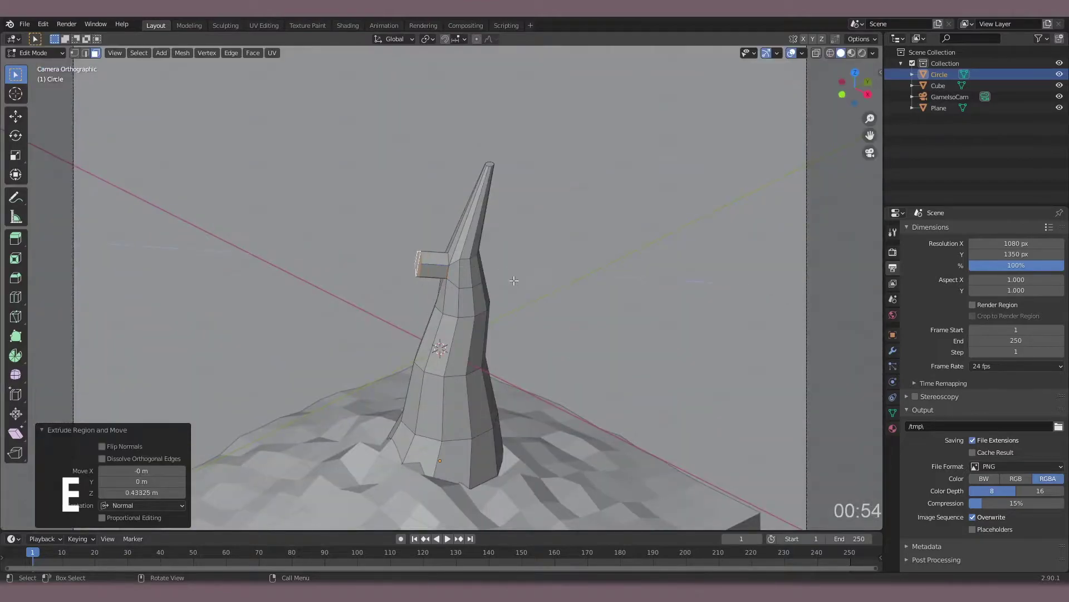
{"action": "key", "text": "s"}
{"action": "left_click", "coordinate": [483, 272]}
{"action": "key", "text": "g"}
{"action": "key", "text": "r"}
{"action": "left_click", "coordinate": [512, 265]}
Extend the branch up-left, narrowing and repositioning its tip.
{"action": "key", "text": "e"}
{"action": "left_click", "coordinate": [535, 199]}
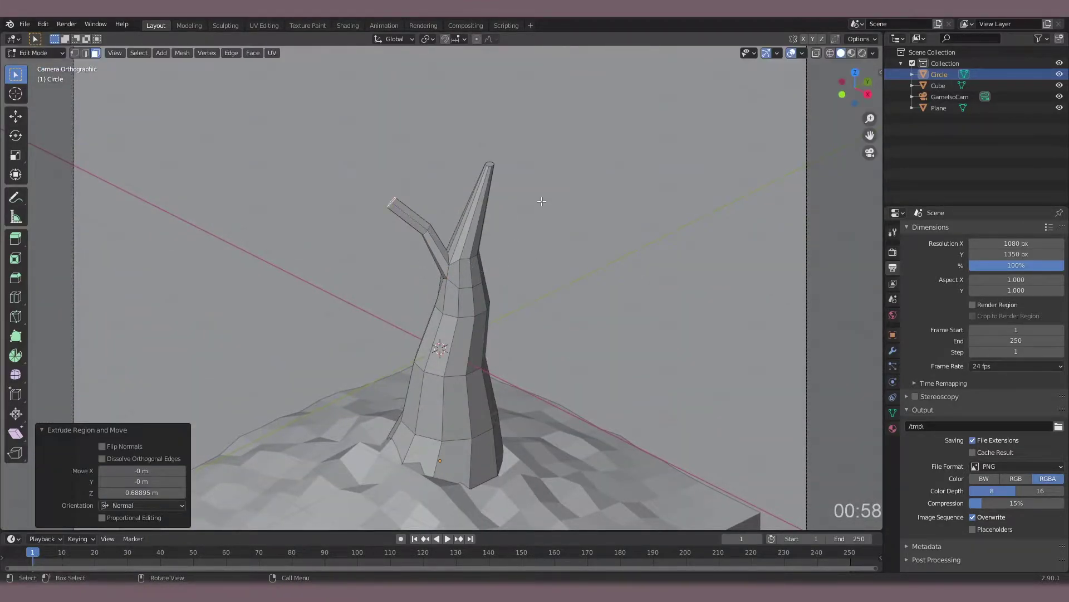
{"action": "key", "text": "s"}
{"action": "left_click", "coordinate": [465, 214]}
{"action": "key", "text": "g"}
{"action": "left_click", "coordinate": [480, 266]}
Adjust the branch tip's position and orbit to inspect the forked tree.
{"action": "scroll", "coordinate": [479, 266], "scroll_direction": "up", "scroll_amount": 2}
{"action": "key", "text": "g"}
{"action": "left_click", "coordinate": [487, 170]}
{"action": "middle_click_drag", "start_coordinate": [487, 170], "coordinate": [484, 174]}
{"action": "scroll", "coordinate": [485, 174], "scroll_direction": "up", "scroll_amount": 3}
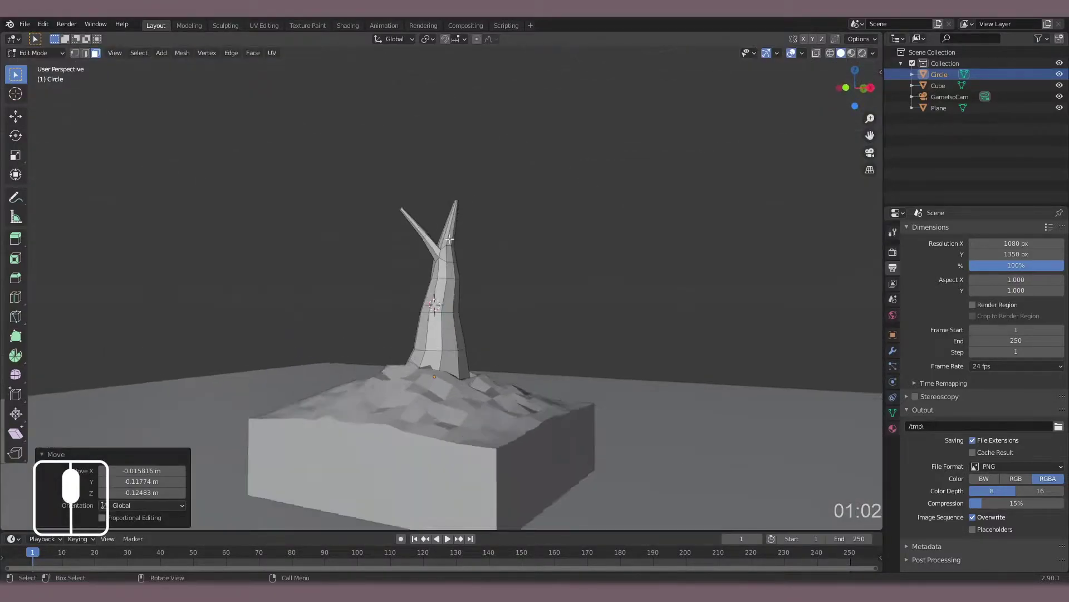
{"action": "scroll", "coordinate": [447, 212], "scroll_direction": "up", "scroll_amount": 2}
{"action": "mouse_move", "coordinate": [446, 212]}
{"action": "middle_mouse_down"}
{"action": "mouse_move", "coordinate": [467, 363]}
{"action": "mouse_move", "coordinate": [406, 323]}
{"action": "middle_mouse_up"}
Add a centred loop cut around the upper branch.
{"action": "key", "text": "ctrl+r"}
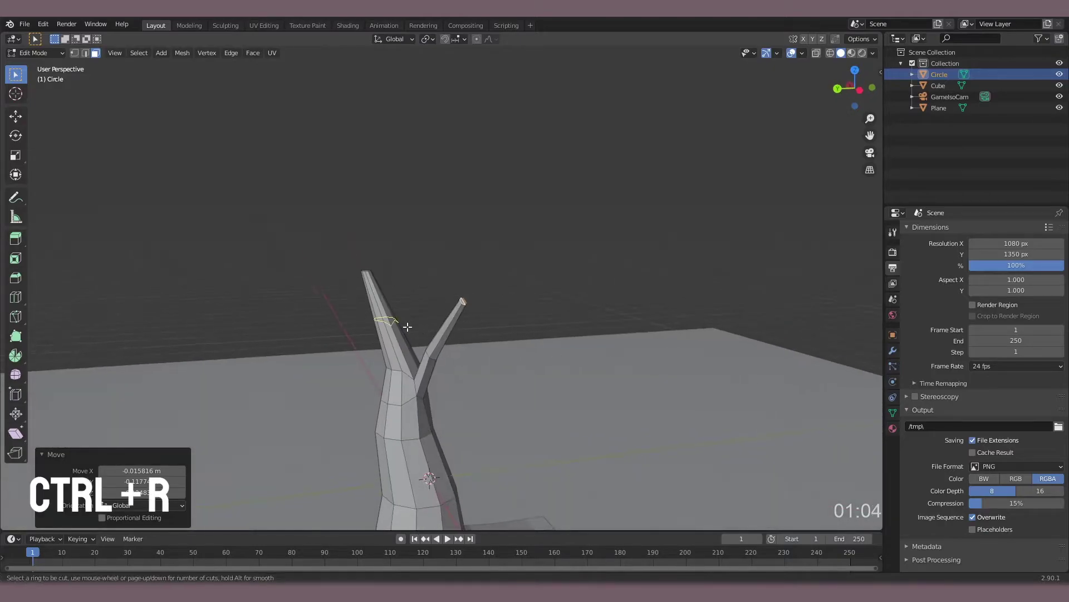
{"action": "left_click", "coordinate": [384, 400]}
{"action": "right_click", "coordinate": [384, 400]}
{"action": "scroll", "coordinate": [384, 400], "scroll_direction": "up", "scroll_amount": 2}
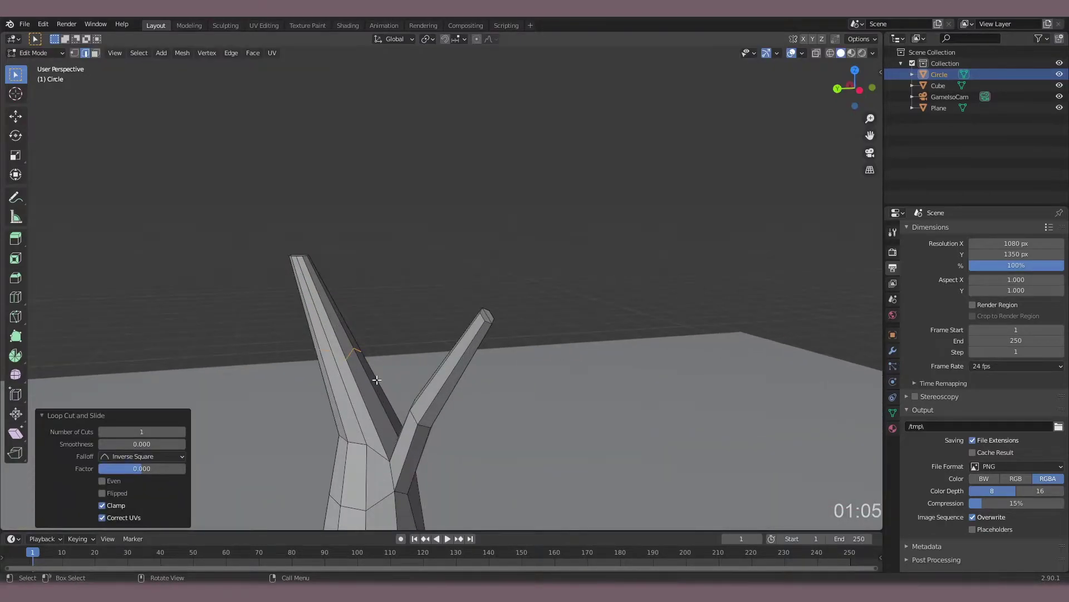
{"action": "left_click", "coordinate": [330, 390]}
Round a side face with LoopTools Circle, then shrink and rotate it.
{"action": "right_click", "coordinate": [342, 376]}
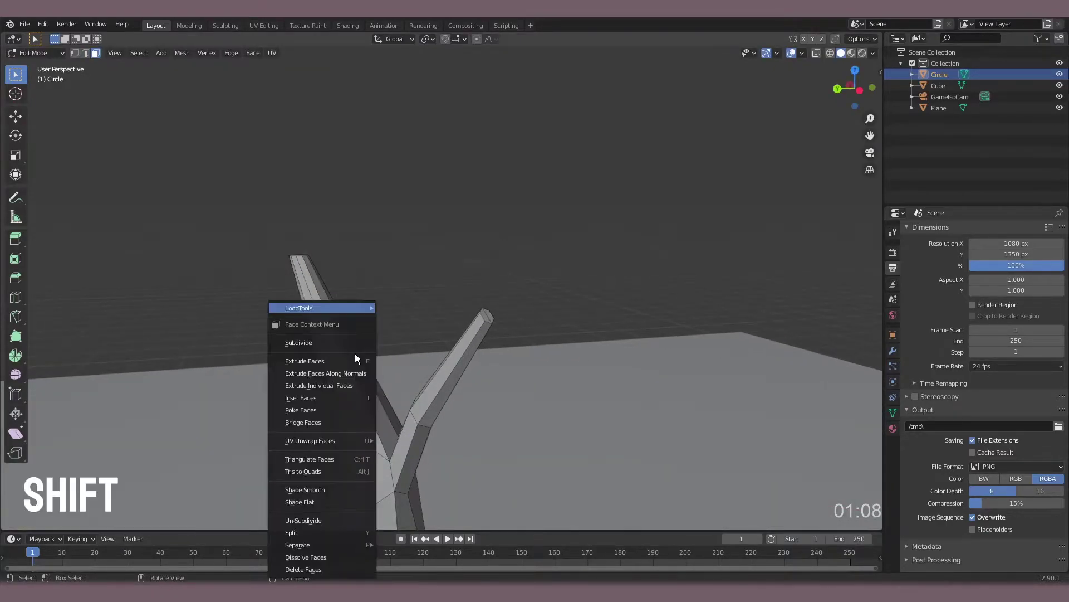
{"action": "left_click", "coordinate": [420, 319]}
{"action": "key", "text": "s"}
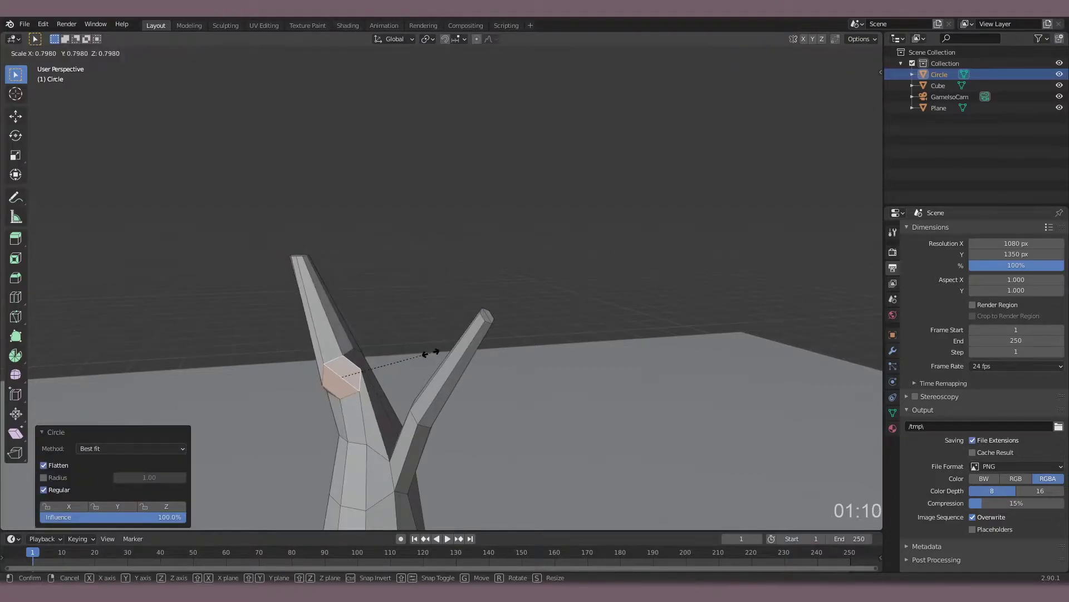
{"action": "left_click", "coordinate": [426, 362]}
{"action": "key", "text": "r"}
{"action": "left_click", "coordinate": [422, 417]}
Extrude two thin branch segments from the rounded face and taper the tip.
{"action": "key", "text": "KP_0"}
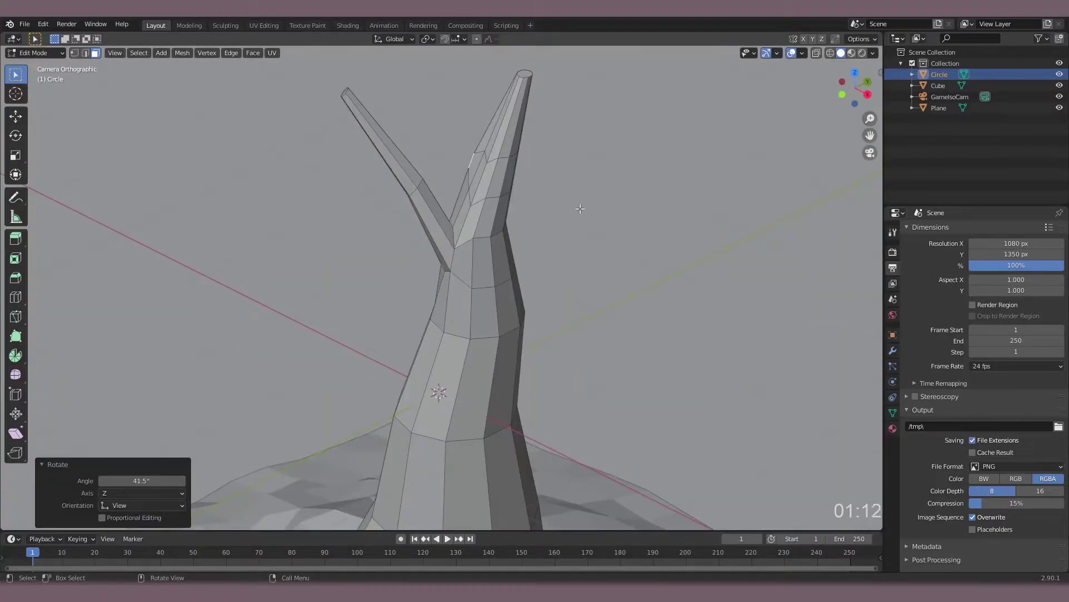
{"action": "key", "text": "e"}
{"action": "left_click", "coordinate": [559, 157]}
{"action": "key", "text": "s"}
{"action": "left_click", "coordinate": [513, 111]}
{"action": "key", "text": "e"}
{"action": "left_click", "coordinate": [554, 81]}
{"action": "key", "text": "s"}
{"action": "left_click", "coordinate": [490, 83]}
{"action": "mouse_move", "coordinate": [501, 173]}
{"action": "middle_mouse_down"}
{"action": "mouse_move", "coordinate": [482, 148]}
{"action": "mouse_move", "coordinate": [473, 279]}
{"action": "mouse_move", "coordinate": [575, 296]}
{"action": "middle_mouse_up"}
{"action": "scroll", "coordinate": [484, 176], "scroll_direction": "up", "scroll_amount": 5}
Add a centred edge loop on the upper trunk and round a side face with LoopTools Circle.
{"action": "key", "text": "ctrl+r"}
{"action": "left_click", "coordinate": [481, 278]}
{"action": "right_click", "coordinate": [481, 277]}
{"action": "key", "text": "3"}
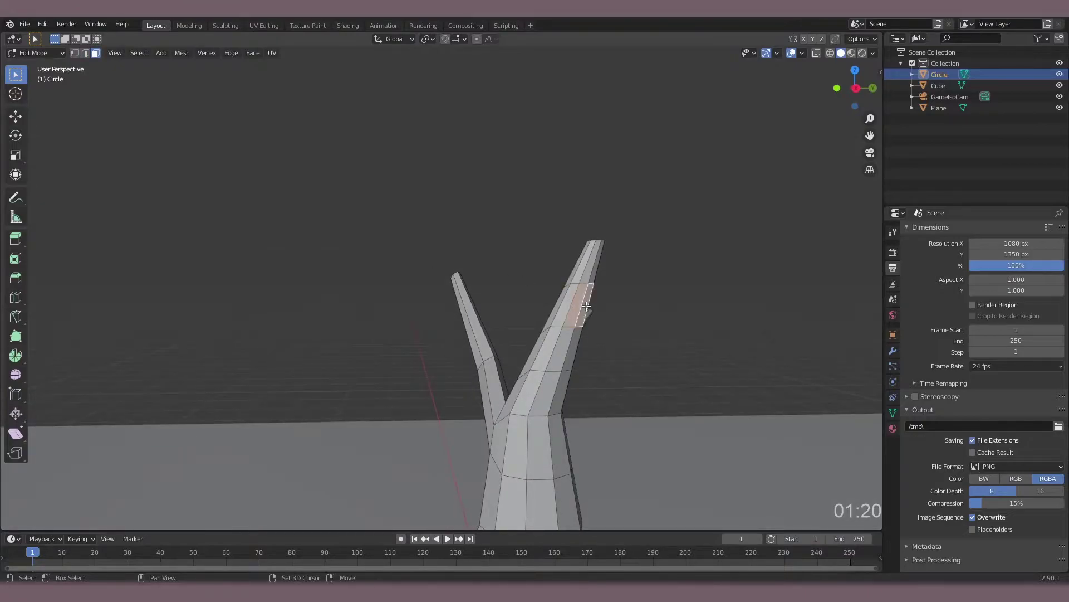
{"action": "right_click", "coordinate": [595, 274]}
{"action": "left_click", "coordinate": [647, 282]}
Shrink the rounded face and tilt it so the branch will angle sideways.
{"action": "key", "text": "s"}
{"action": "key", "text": "r"}
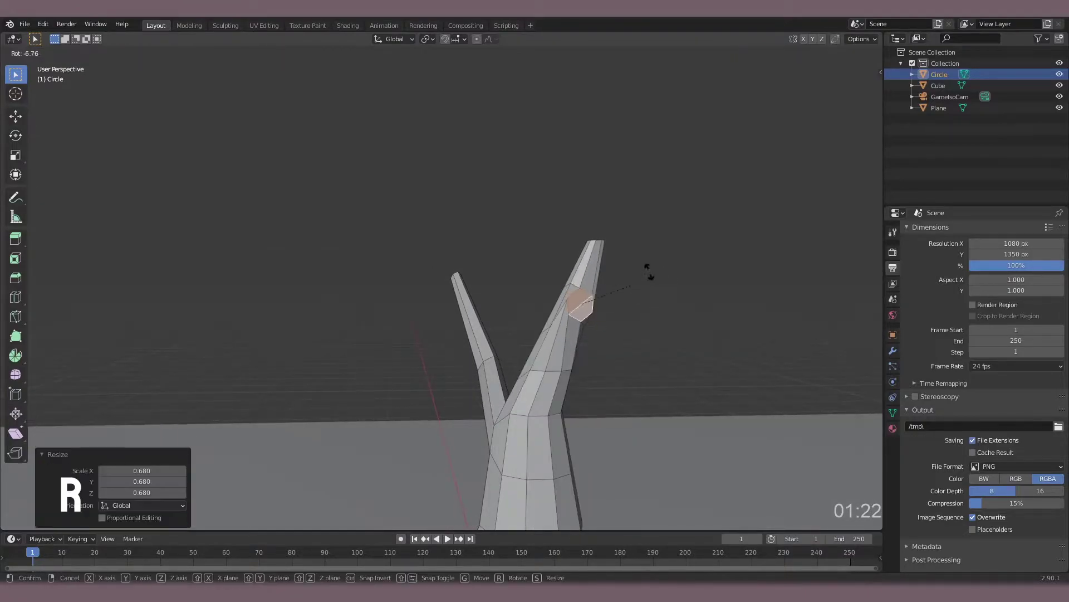
{"action": "left_click", "coordinate": [634, 237]}
{"action": "key", "text": "r"}
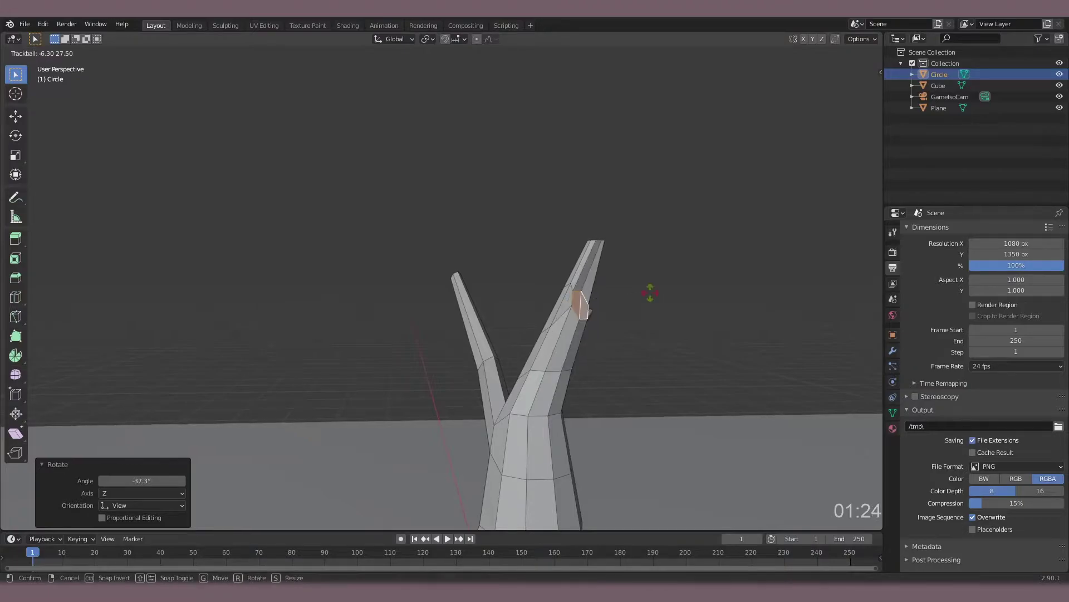
{"action": "left_click", "coordinate": [652, 308]}
Extrude the face twice into a branch, turning its tip upward and shrinking it.
{"action": "key", "text": "e"}
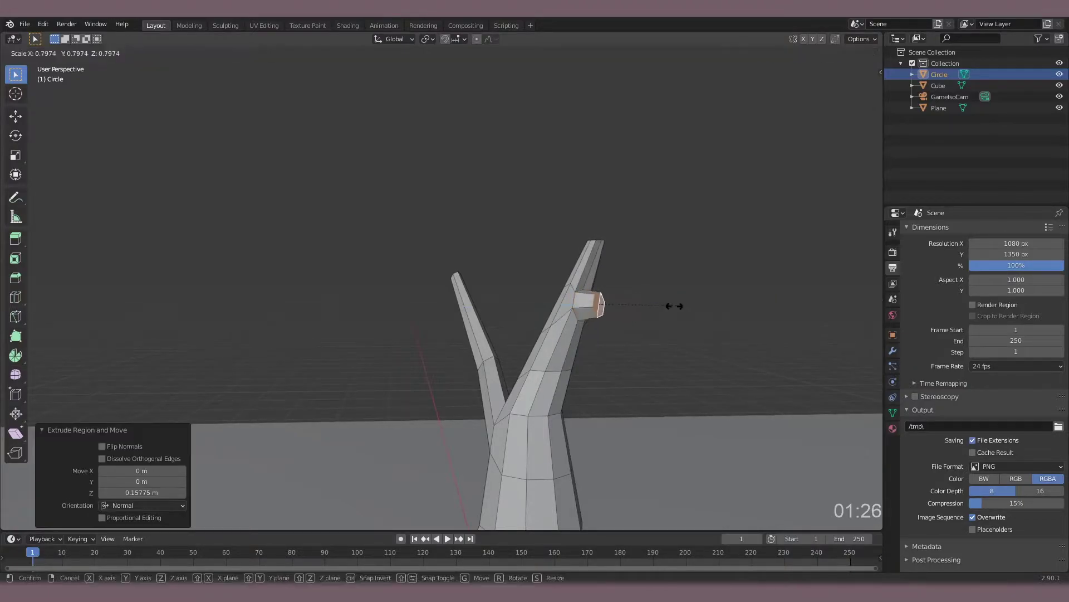
{"action": "key", "text": "e"}
{"action": "left_click", "coordinate": [704, 297]}
{"action": "key", "text": "r"}
{"action": "left_click", "coordinate": [720, 245]}
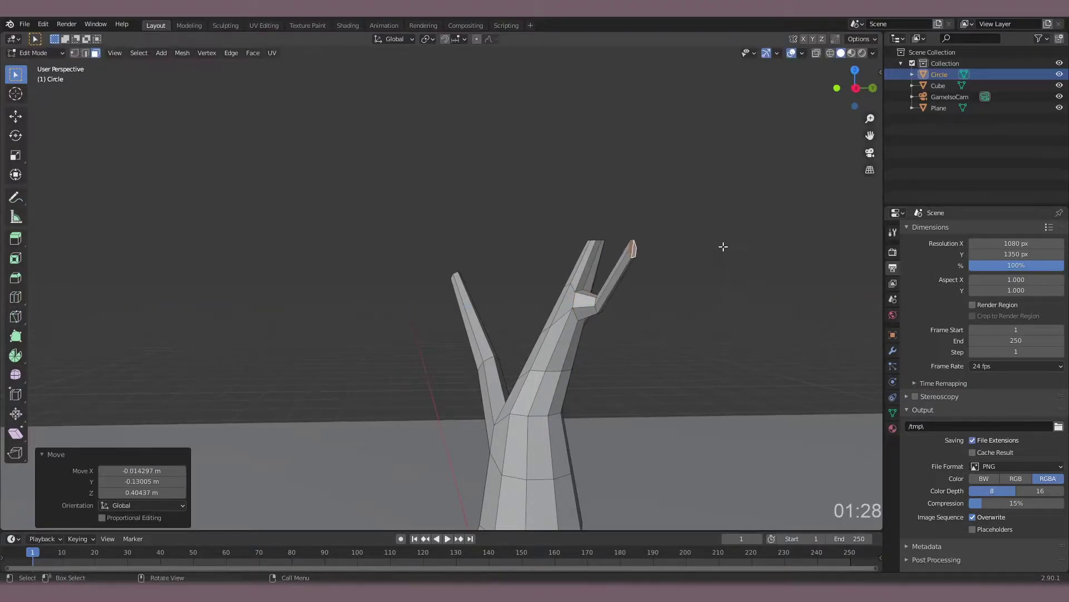
{"action": "key", "text": "r"}
{"action": "left_click", "coordinate": [716, 216]}
{"action": "key", "text": "s"}
{"action": "left_click", "coordinate": [697, 246]}
Check the whole tree through the scene camera, then return to editing the trunk mesh.
{"action": "key", "text": "KP_0"}
{"action": "key", "text": "Tab"}
{"action": "scroll", "coordinate": [493, 150], "scroll_direction": "down", "scroll_amount": 3}
{"action": "key", "text": "Tab"}
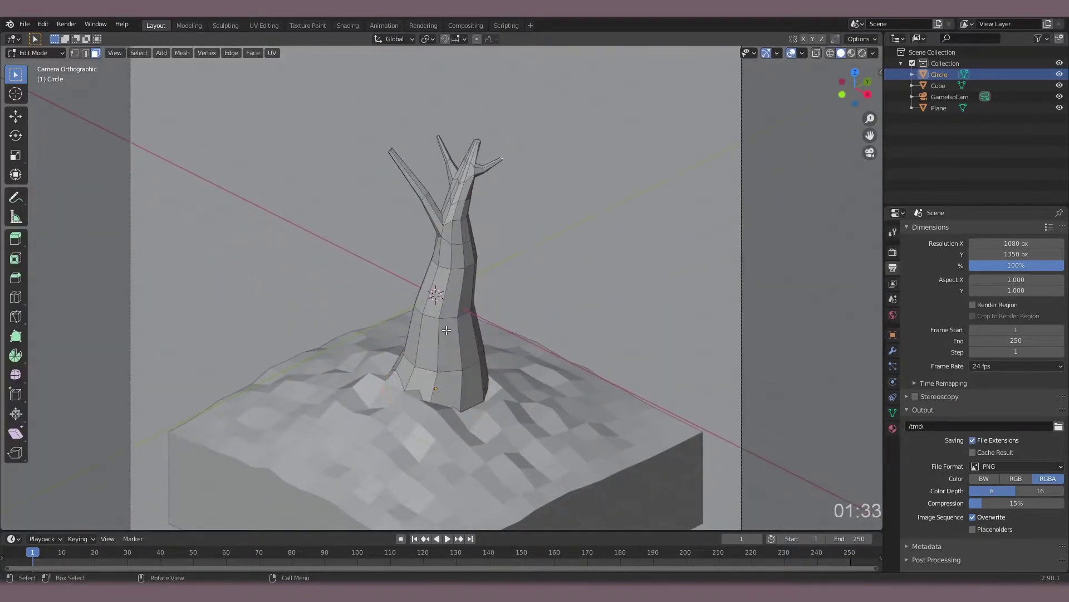
{"action": "scroll", "coordinate": [446, 331], "scroll_direction": "up", "scroll_amount": 3}
{"action": "scroll", "coordinate": [466, 298], "scroll_direction": "up", "scroll_amount": 2}
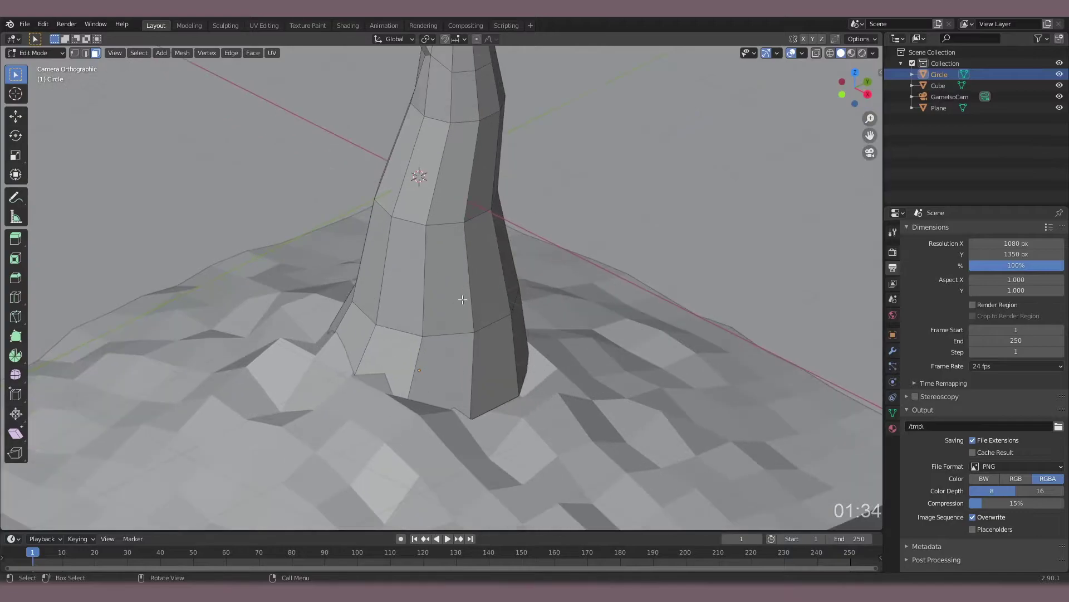
Loop-cut the lower trunk, circle a face and extrude it inward as a small hollow.
{"action": "left_click", "coordinate": [493, 279]}
{"action": "right_click", "coordinate": [493, 279]}
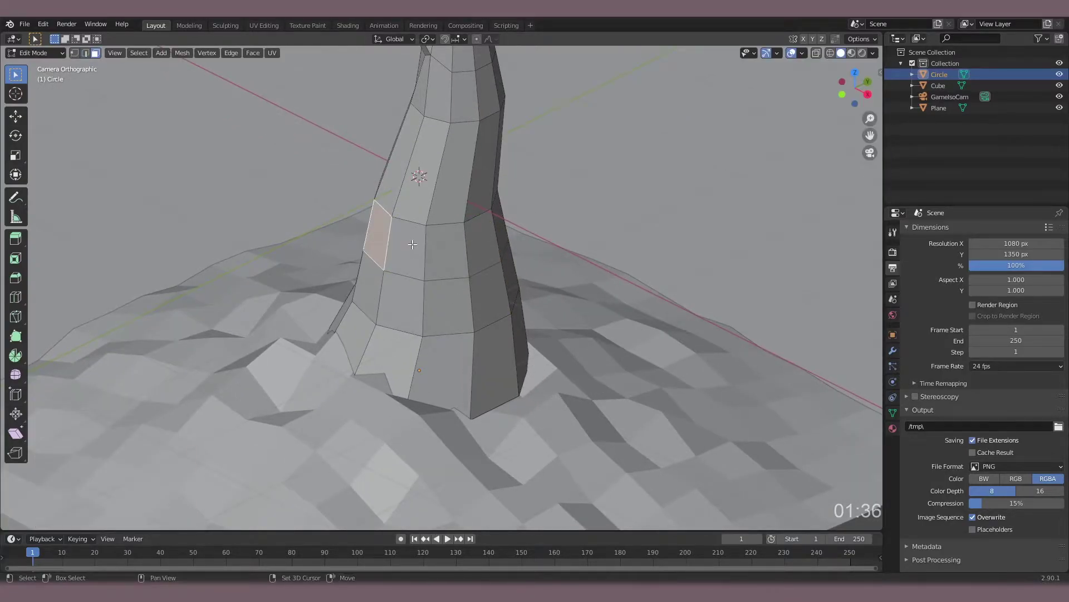
{"action": "right_click", "coordinate": [423, 220]}
{"action": "left_click", "coordinate": [490, 232]}
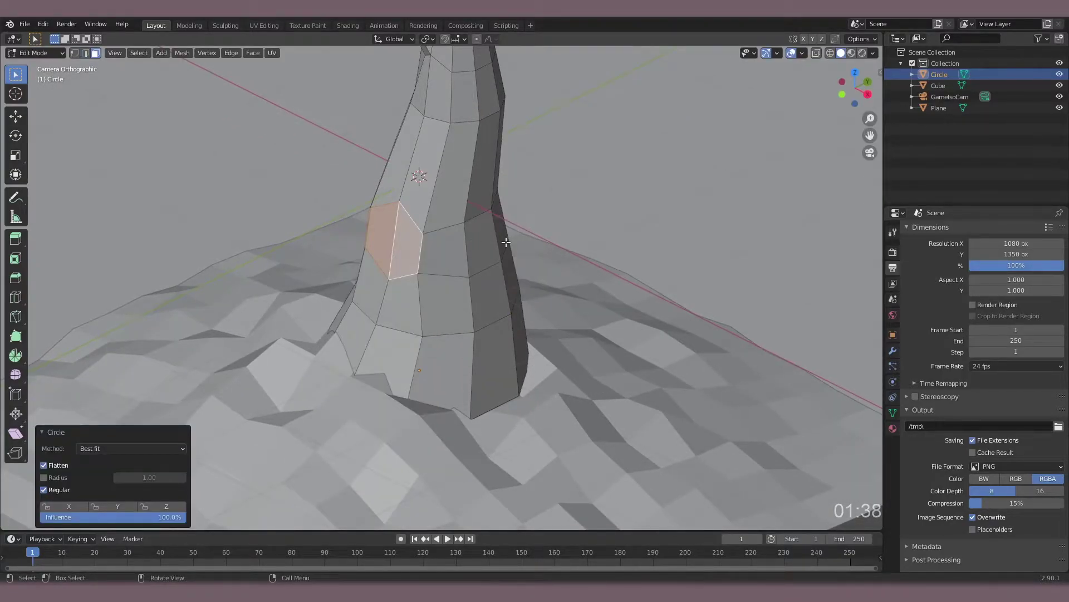
{"action": "right_click", "coordinate": [511, 238]}
{"action": "left_click", "coordinate": [502, 248]}
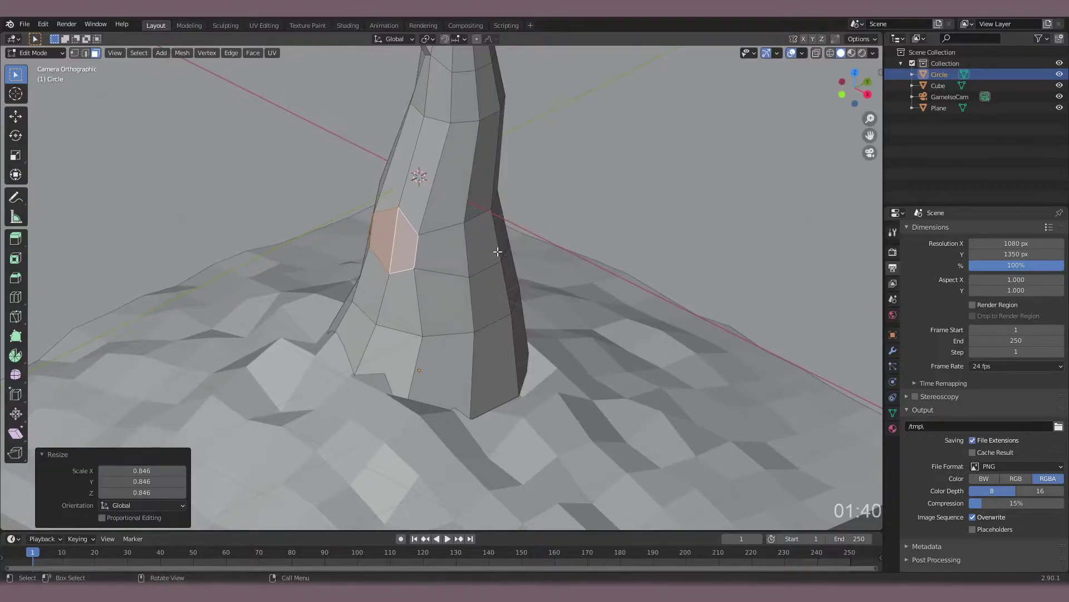
{"action": "key", "text": "e"}
{"action": "left_click", "coordinate": [488, 247]}
Extrude a first root from the trunk base and sink its end into the ground.
{"action": "key", "text": "e"}
{"action": "left_click", "coordinate": [470, 312]}
{"action": "key", "text": "g"}
{"action": "key", "text": "z"}
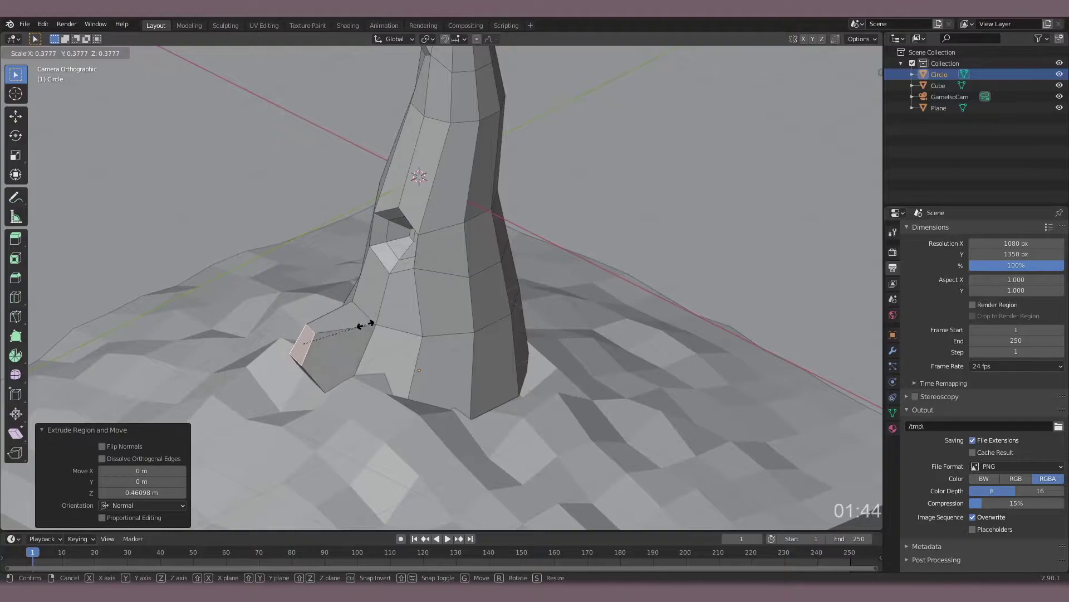
{"action": "left_click", "coordinate": [388, 342]}
{"action": "key", "text": "y"}
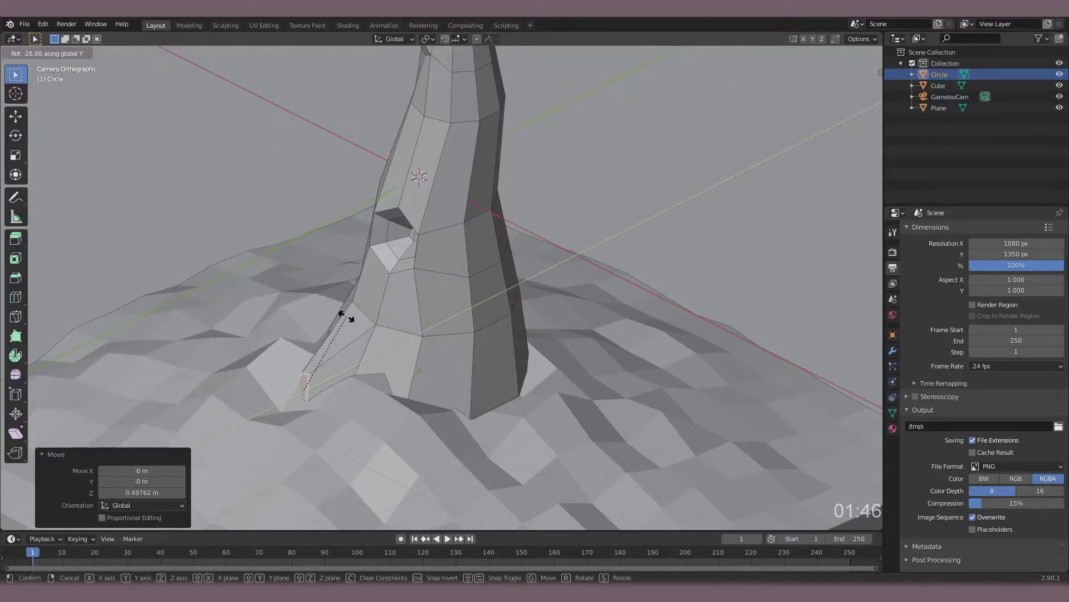
{"action": "left_click", "coordinate": [337, 325]}
Extend the first root with a smaller, lowered tip.
{"action": "key", "text": "e"}
{"action": "left_click", "coordinate": [379, 343]}
{"action": "key", "text": "s"}
{"action": "left_click", "coordinate": [335, 363]}
{"action": "key", "text": "g"}
{"action": "key", "text": "z"}
{"action": "left_click", "coordinate": [335, 384]}
Extrude a second tapered root outward from a side face at the trunk base.
{"action": "left_click", "coordinate": [522, 337]}
{"action": "key", "text": "e"}
{"action": "key", "text": "s"}
{"action": "left_click", "coordinate": [579, 334]}
{"action": "key", "text": "e"}
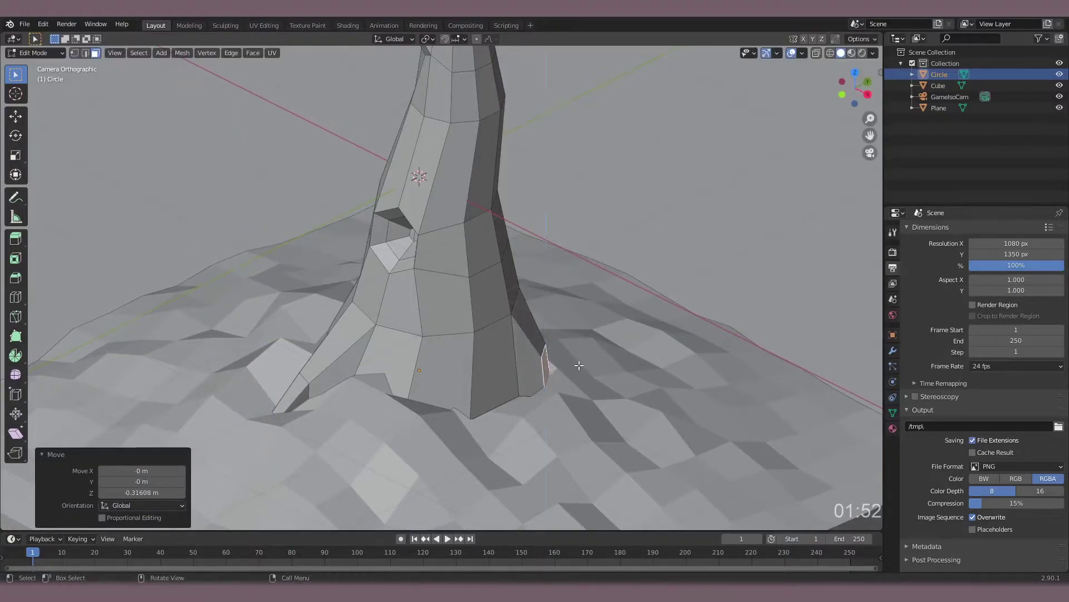
{"action": "left_click", "coordinate": [612, 348]}
{"action": "key", "text": "s"}
{"action": "left_click", "coordinate": [628, 355]}
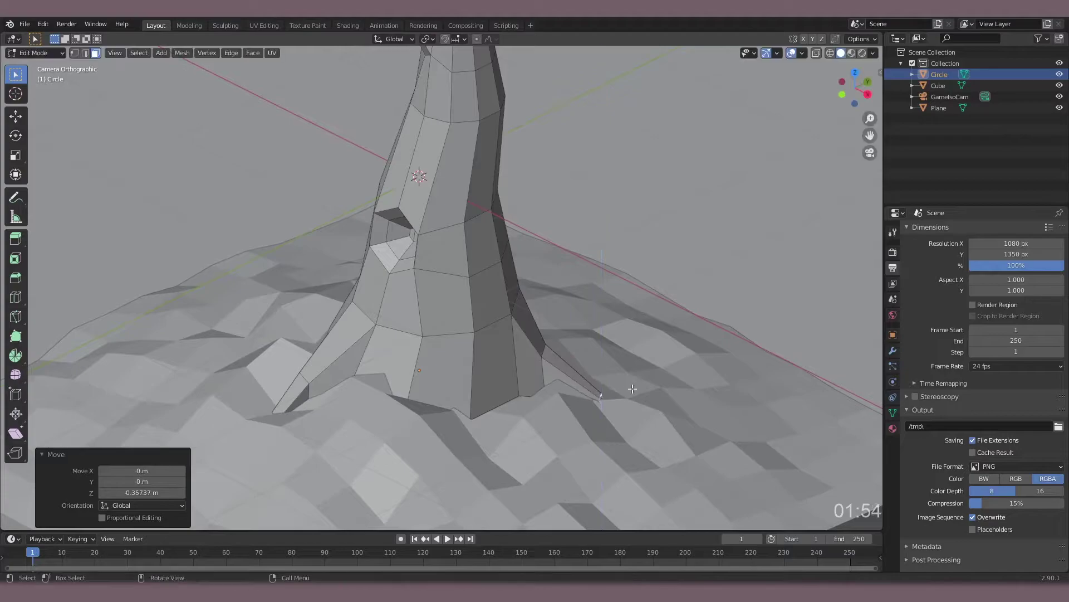
Randomly jitter the trunk vertices with a random-falloff proportional move.
{"action": "scroll", "coordinate": [471, 310], "scroll_direction": "down", "scroll_amount": 5}
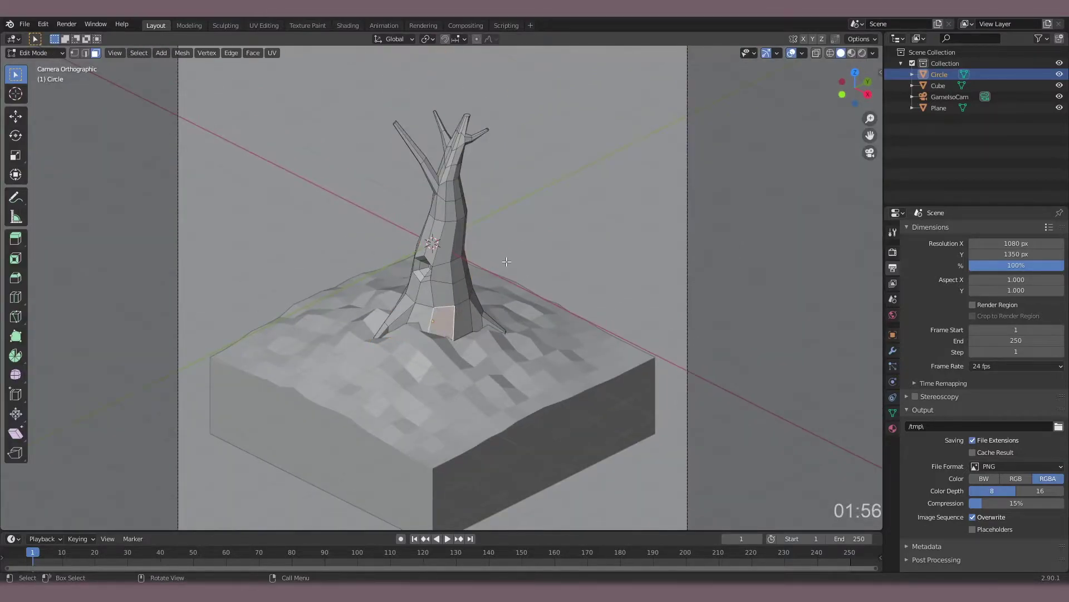
{"action": "key", "text": "g"}
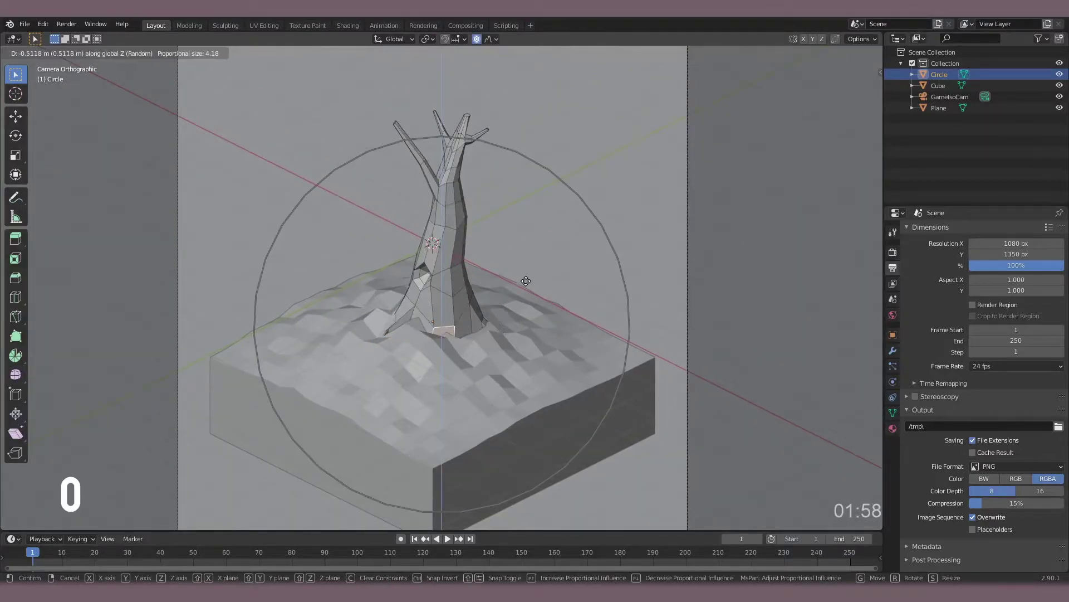
{"action": "right_click", "coordinate": [513, 263]}
{"action": "key", "text": "g"}
{"action": "left_click", "coordinate": [526, 263]}
Leave trunk editing and add an Ico Sphere mesh to the scene.
{"action": "key", "text": "g"}
{"action": "key", "text": "Escape"}
{"action": "key", "text": "Tab"}
{"action": "key", "text": "shift+a"}
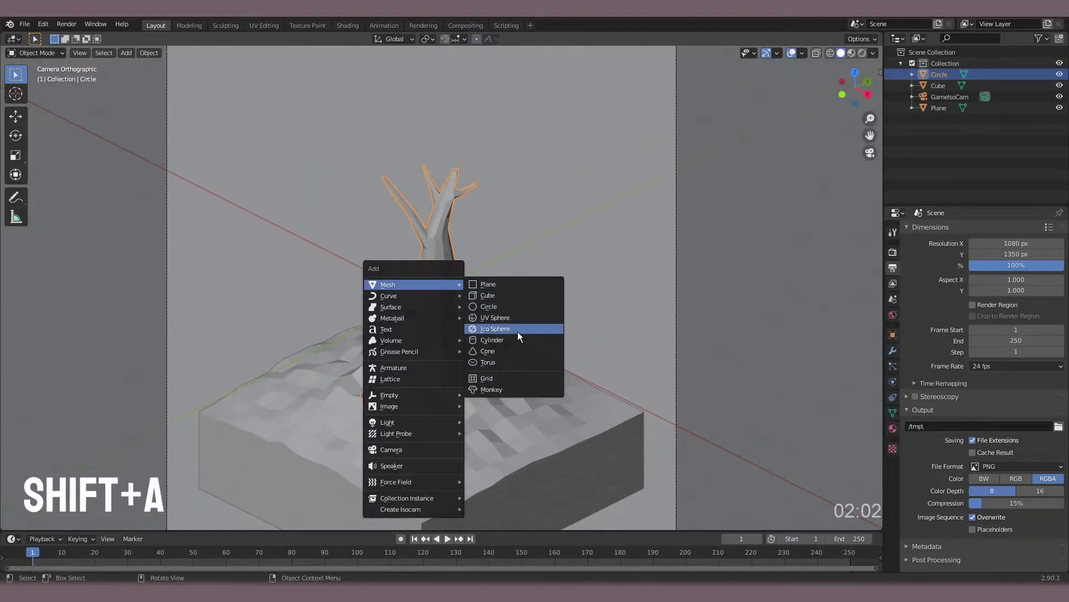
{"action": "left_click", "coordinate": [506, 329]}
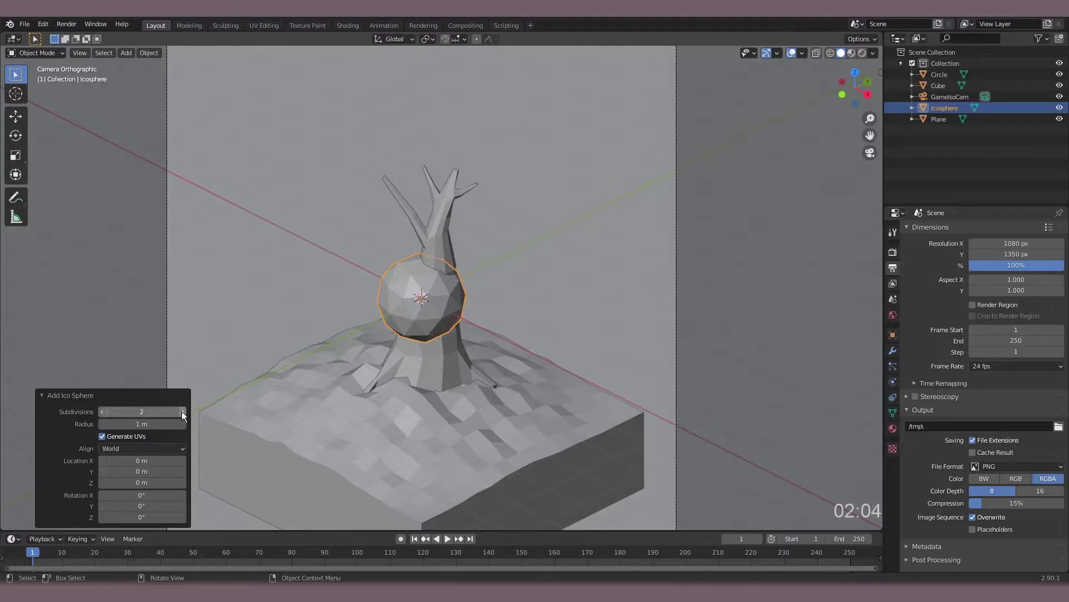
Move the icosphere up and scale it to canopy size.
{"action": "left_click", "coordinate": [473, 102]}
{"action": "key", "text": "g"}
{"action": "left_click", "coordinate": [421, 95]}
{"action": "key", "text": "s"}
{"action": "left_click", "coordinate": [469, 169]}
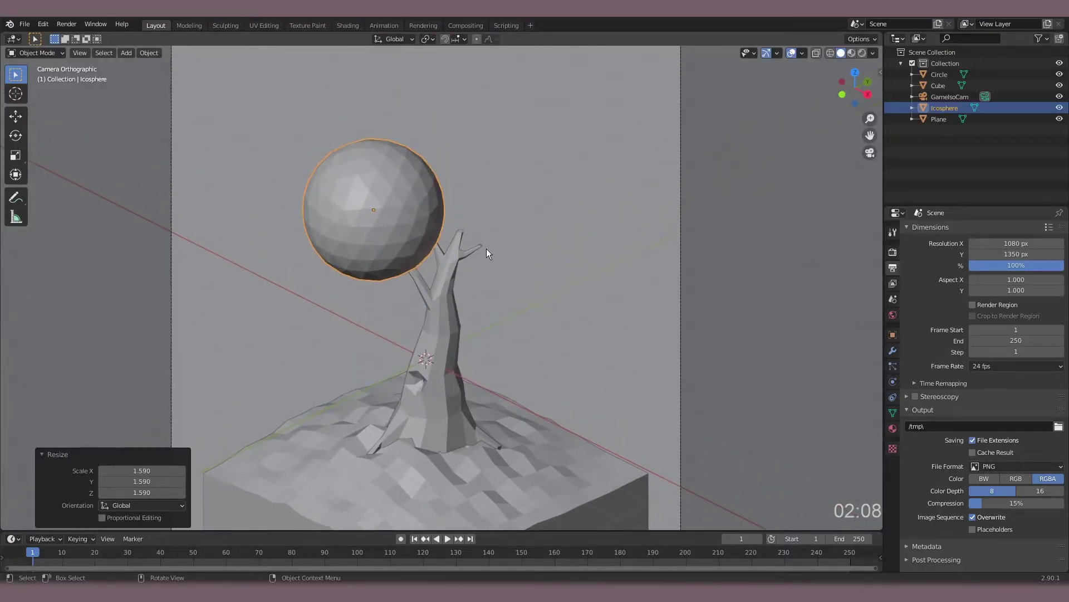
{"action": "scroll", "coordinate": [486, 249], "scroll_direction": "down", "scroll_amount": 3}
{"action": "key", "text": "s"}
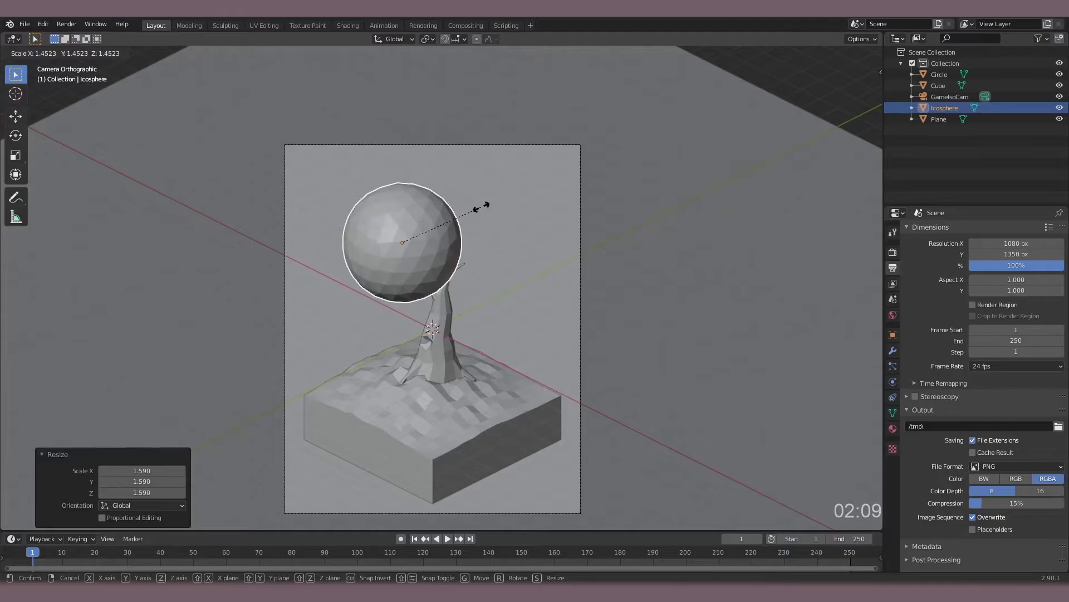
{"action": "left_click", "coordinate": [481, 206]}
Adjust the icosphere vertically along Z so it settles onto the trunk's branches.
{"action": "key", "text": "g"}
{"action": "key", "text": "z"}
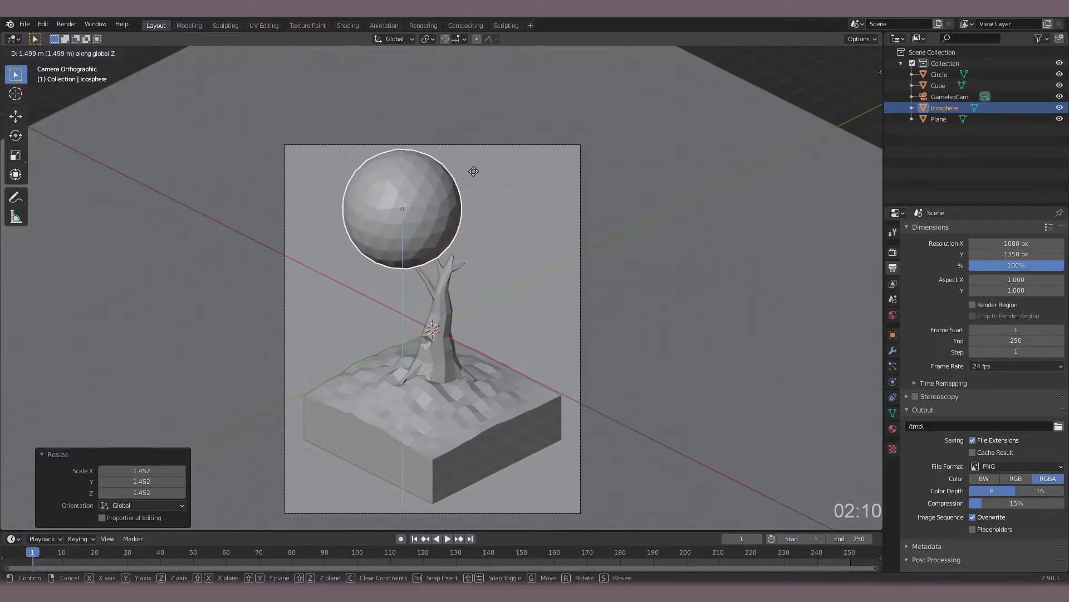
{"action": "left_click", "coordinate": [473, 177]}
{"action": "scroll", "coordinate": [469, 180], "scroll_direction": "up", "scroll_amount": 2}
{"action": "key", "text": "g"}
{"action": "key", "text": "z"}
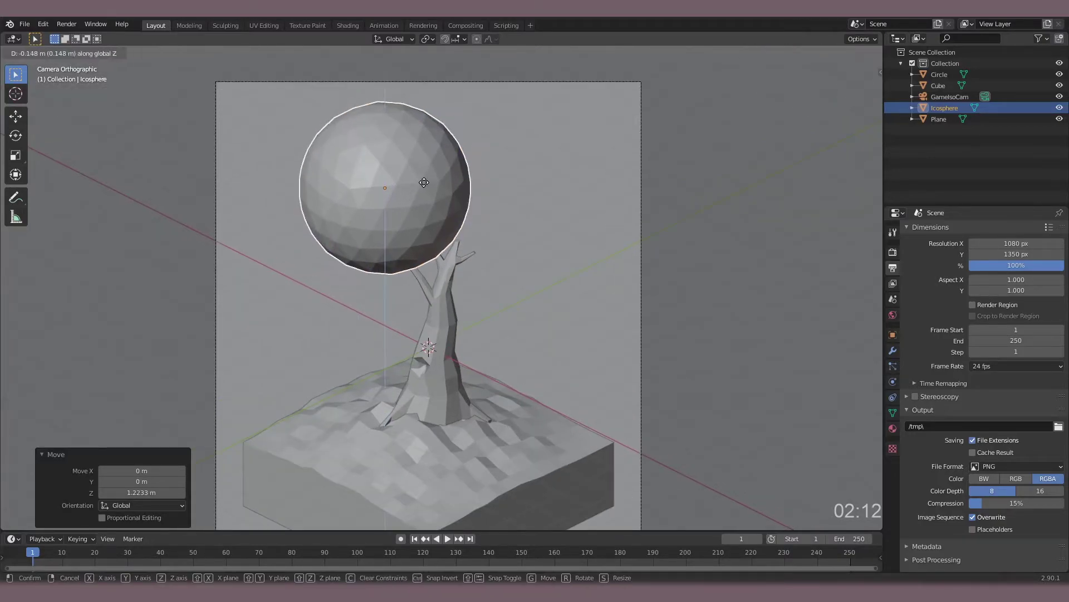
{"action": "left_click", "coordinate": [432, 203]}
{"action": "key", "text": "KP_0"}
{"action": "key", "text": "KP_0"}
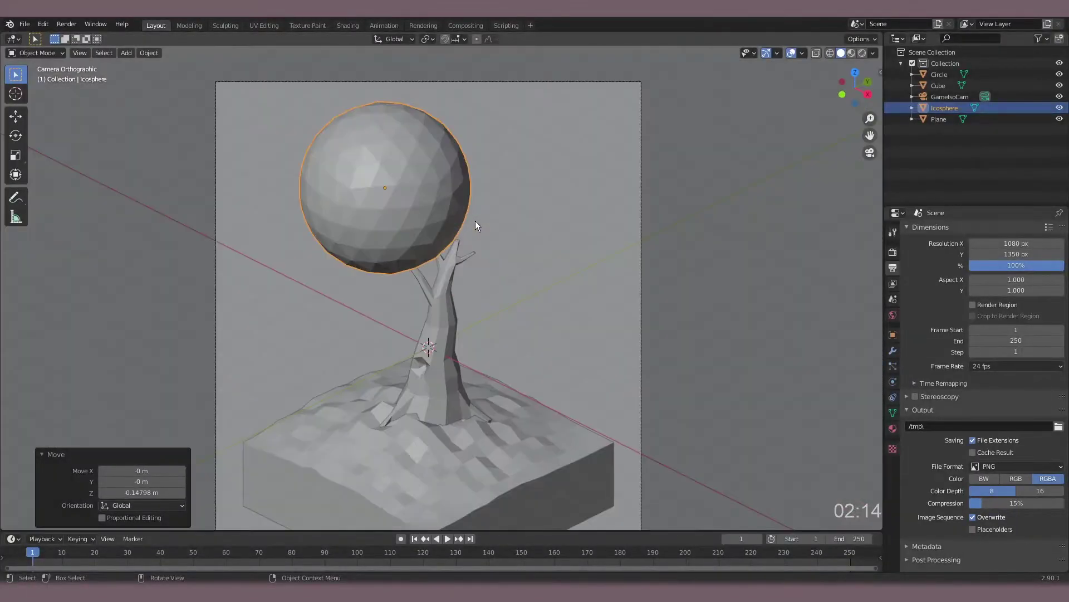
Deform the foliage sphere by proportionally moving one of its faces.
{"action": "key", "text": "Tab"}
{"action": "left_click", "coordinate": [400, 190]}
{"action": "key", "text": "g"}
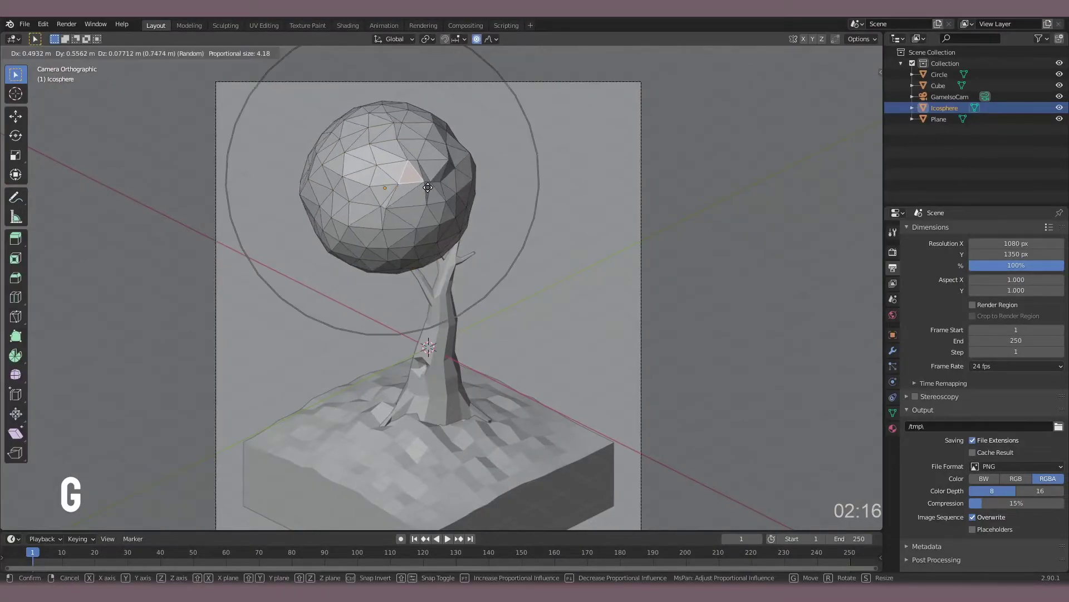
Duplicate the foliage sphere, shift it along X, shrink it and reposition it along Z and Y.
{"action": "key", "text": "shift+d"}
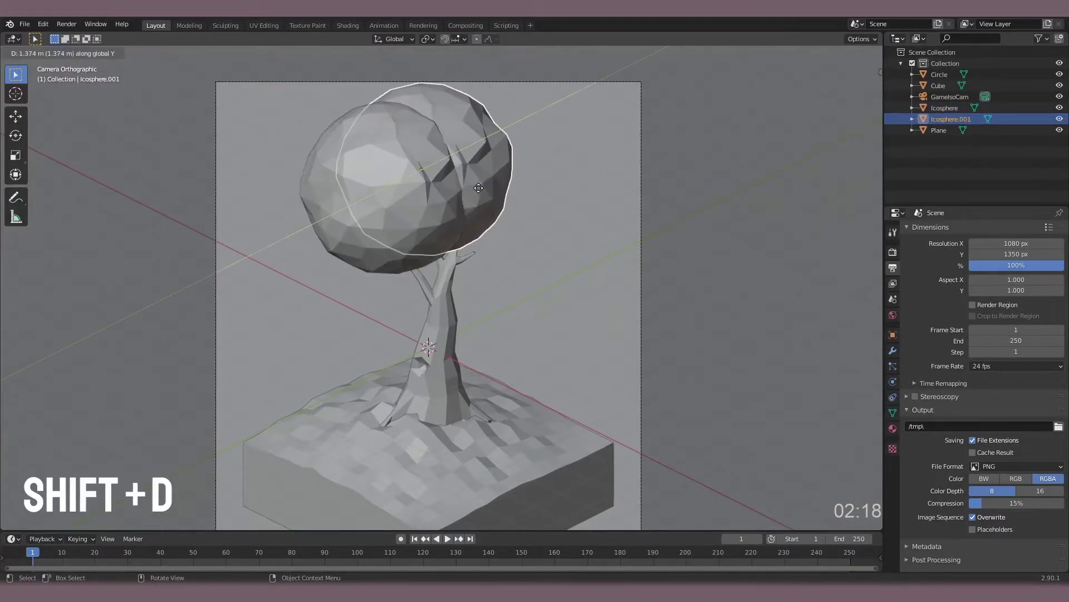
{"action": "key", "text": "x"}
{"action": "left_click", "coordinate": [562, 163]}
{"action": "key", "text": "s"}
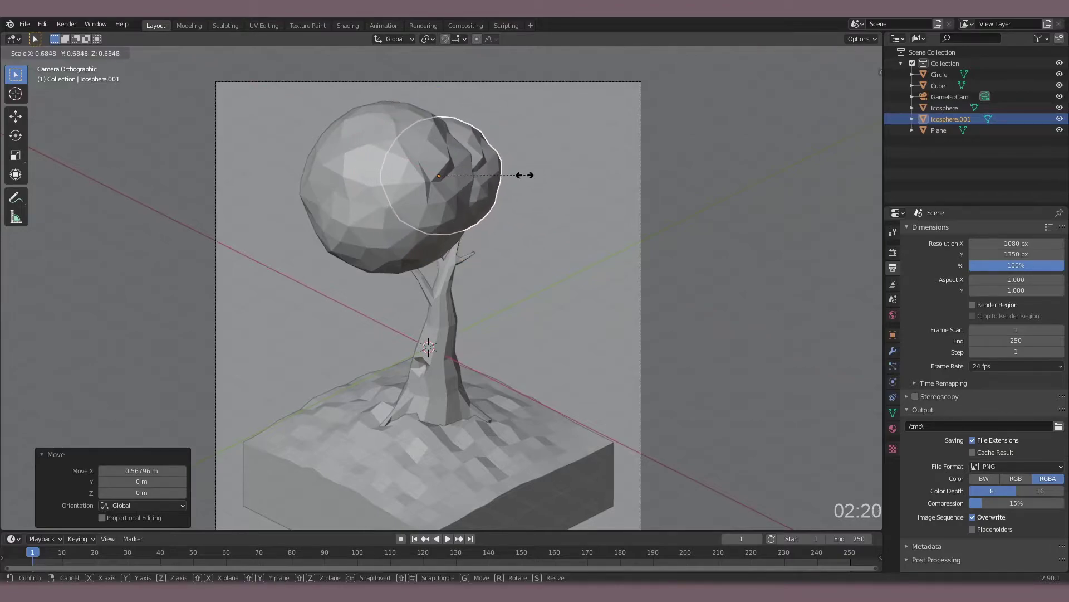
{"action": "key", "text": "z"}
{"action": "left_click", "coordinate": [529, 192]}
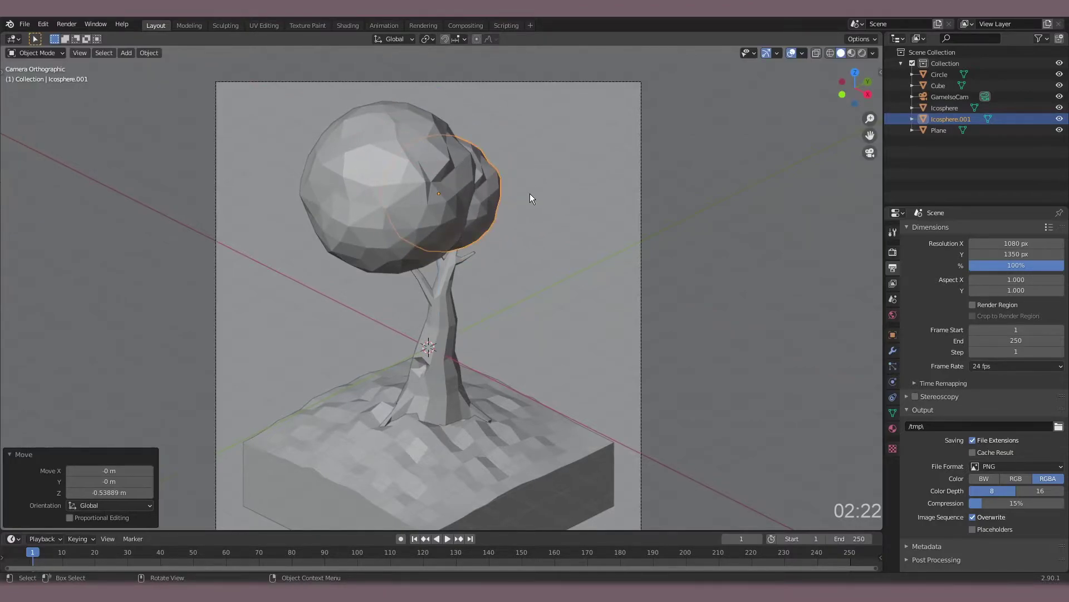
{"action": "key", "text": "g"}
{"action": "key", "text": "y"}
{"action": "left_click", "coordinate": [540, 193]}
Add a third foliage sphere at about half size, placed low beside the trunk.
{"action": "key", "text": "shift+d"}
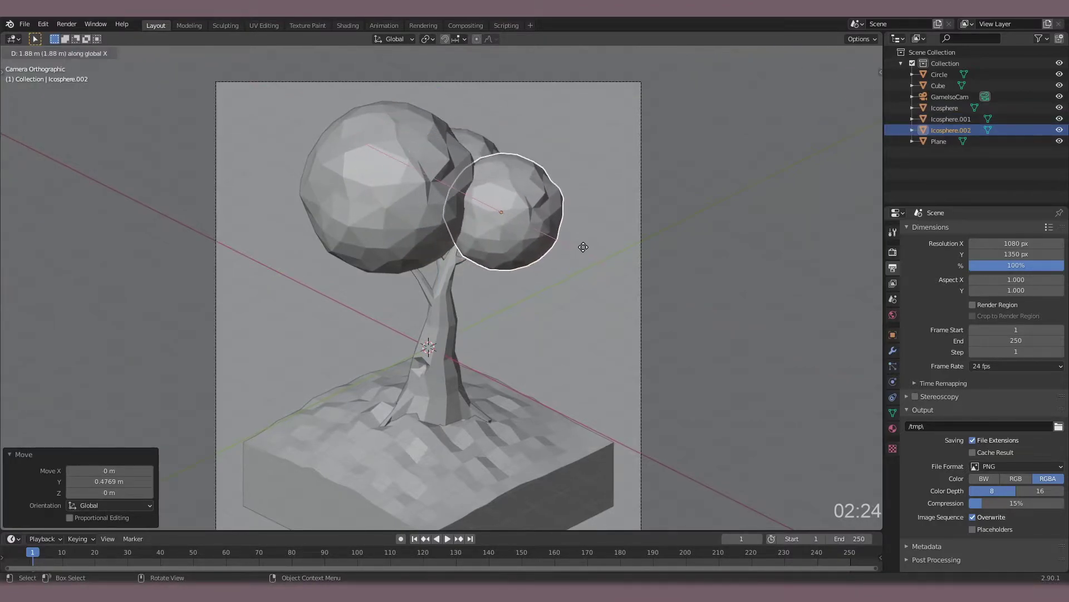
{"action": "left_click", "coordinate": [575, 211]}
{"action": "key", "text": "s"}
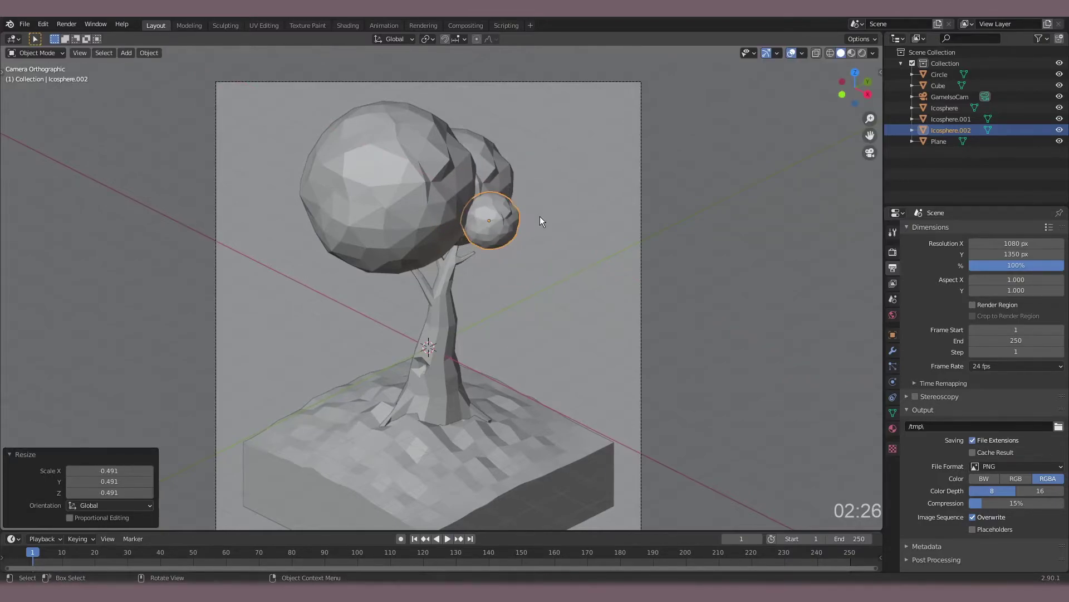
{"action": "left_click", "coordinate": [540, 222]}
{"action": "key", "text": "g"}
{"action": "key", "text": "z"}
{"action": "middle_click_drag", "start_coordinate": [543, 236], "coordinate": [443, 173]}
{"action": "scroll", "coordinate": [493, 178], "scroll_direction": "up", "scroll_amount": 4}
{"action": "scroll", "coordinate": [396, 157], "scroll_direction": "up", "scroll_amount": 3}
{"action": "key", "text": "g"}
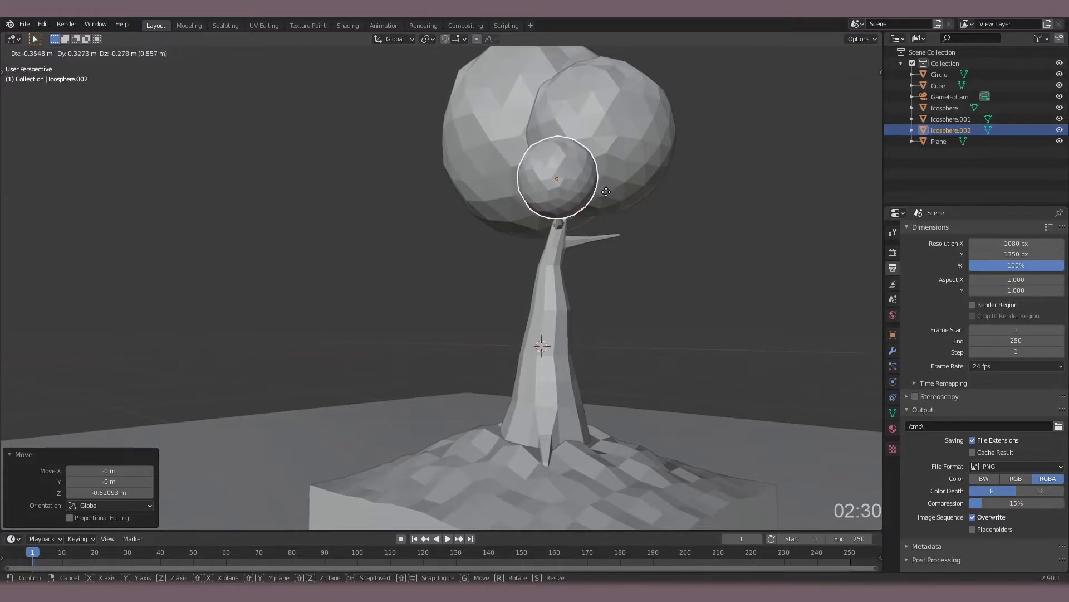
{"action": "left_click", "coordinate": [607, 191]}
{"action": "key", "text": "KP_0"}
Proportionally reshape the small sphere and the rear foliage sphere, then leave Edit Mode.
{"action": "key", "text": "g"}
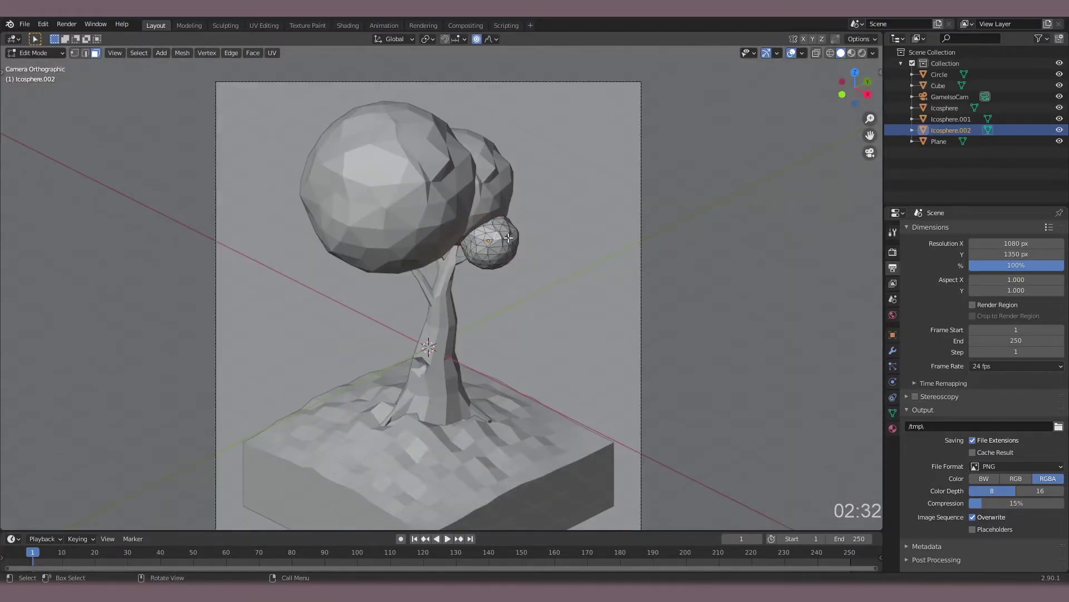
{"action": "key", "text": "o"}
{"action": "left_click", "coordinate": [510, 238]}
{"action": "left_click", "coordinate": [477, 158]}
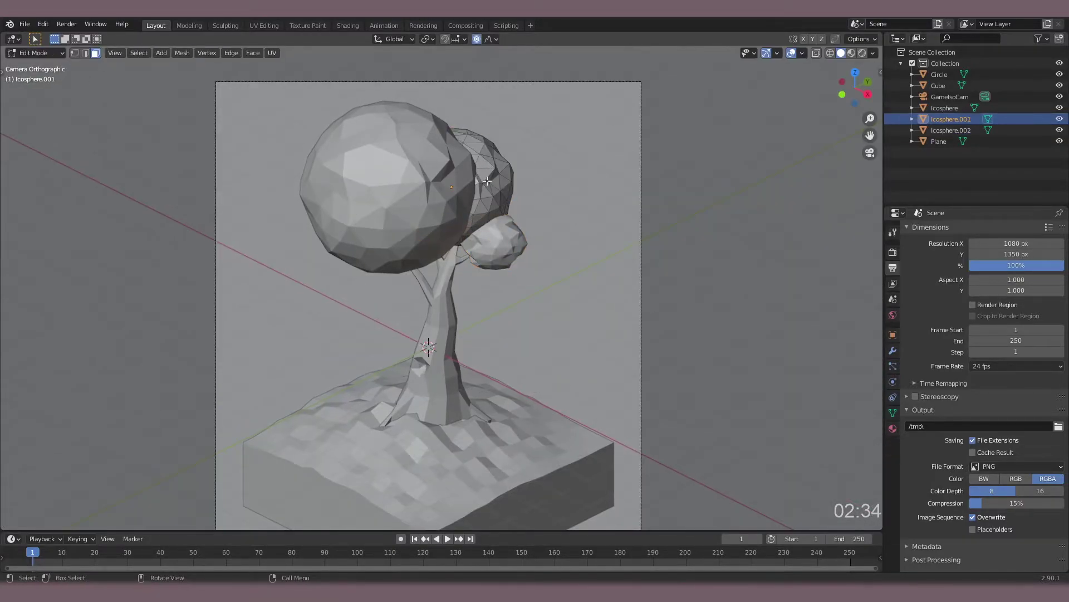
{"action": "key", "text": "r"}
{"action": "key", "text": "Escape"}
{"action": "key", "text": "g"}
{"action": "left_click", "coordinate": [488, 148]}
{"action": "key", "text": "Tab"}
{"action": "scroll", "coordinate": [447, 206], "scroll_direction": "down", "scroll_amount": 3, "text": "shift"}
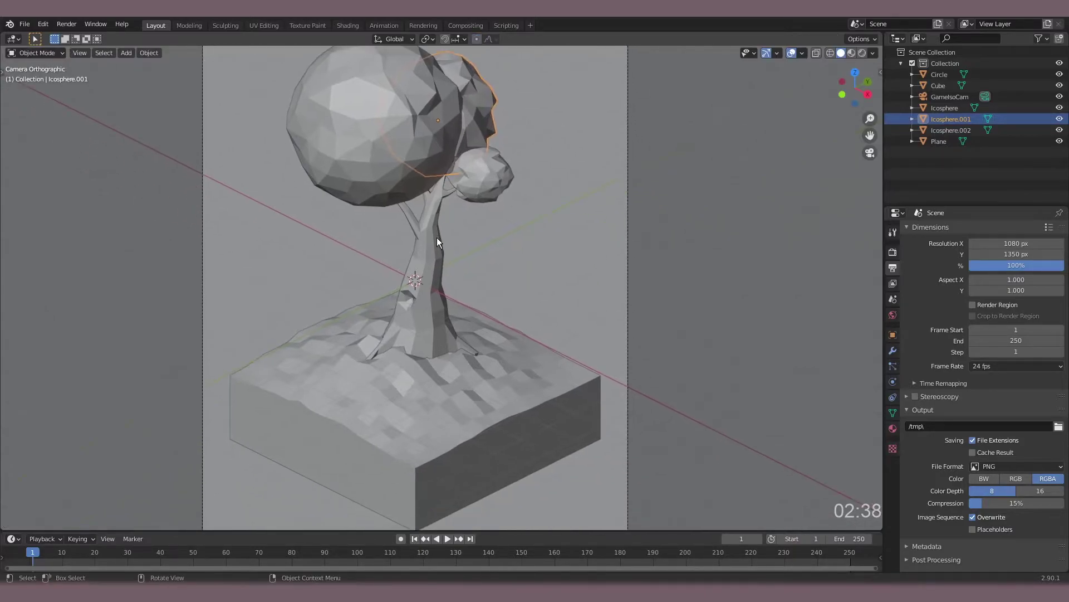
Add a subdivided cube and roughen its vertices with proportional editing into a jagged rock.
{"action": "key", "text": "shift+a"}
{"action": "left_click", "coordinate": [511, 248]}
{"action": "key", "text": "Tab"}
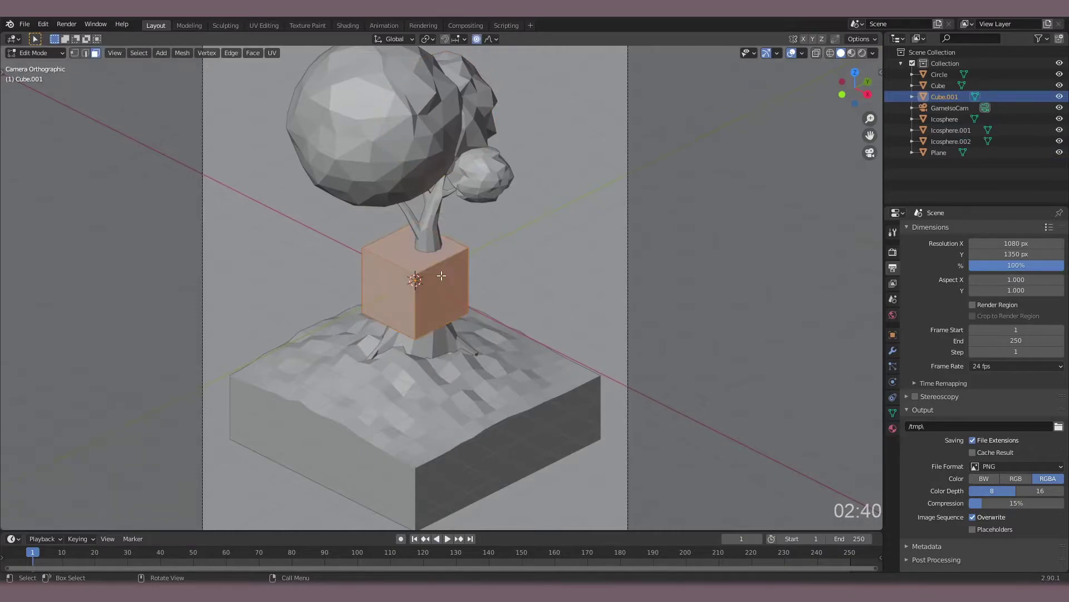
{"action": "right_click", "coordinate": [428, 306]}
{"action": "left_click", "coordinate": [427, 307]}
{"action": "key", "text": "1"}
{"action": "key", "text": "alt+a"}
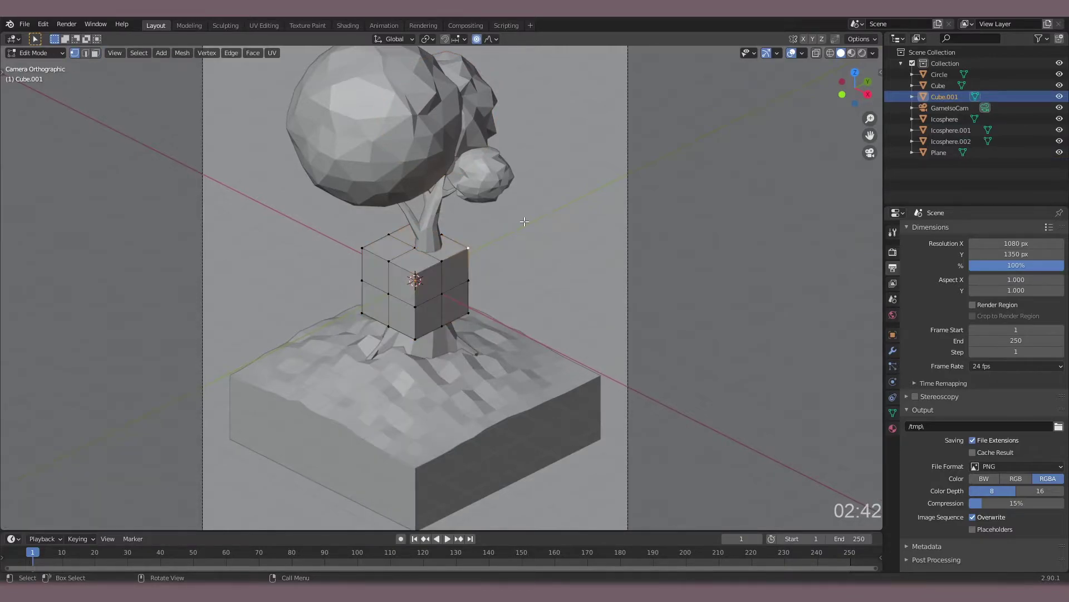
{"action": "key", "text": "g"}
{"action": "key", "text": "z"}
{"action": "left_click", "coordinate": [533, 261]}
Flatten the rock by scaling it down along Z.
{"action": "key", "text": "s"}
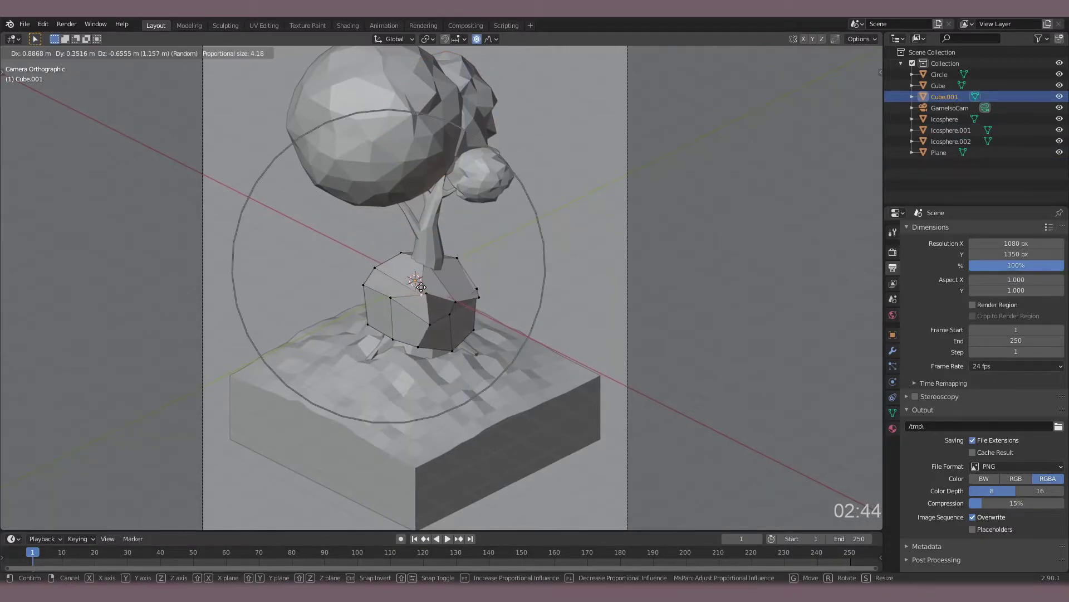
{"action": "key", "text": "Escape"}
{"action": "key", "text": "Tab"}
{"action": "key", "text": "s"}
{"action": "key", "text": "z"}
{"action": "left_click", "coordinate": [447, 257]}
Lower the rock onto the terrain, shift it left of the trunk and rotate it about Z.
{"action": "key", "text": "g"}
{"action": "key", "text": "z"}
{"action": "left_click", "coordinate": [457, 304]}
{"action": "key", "text": "g"}
{"action": "key", "text": "x"}
{"action": "left_click", "coordinate": [423, 295]}
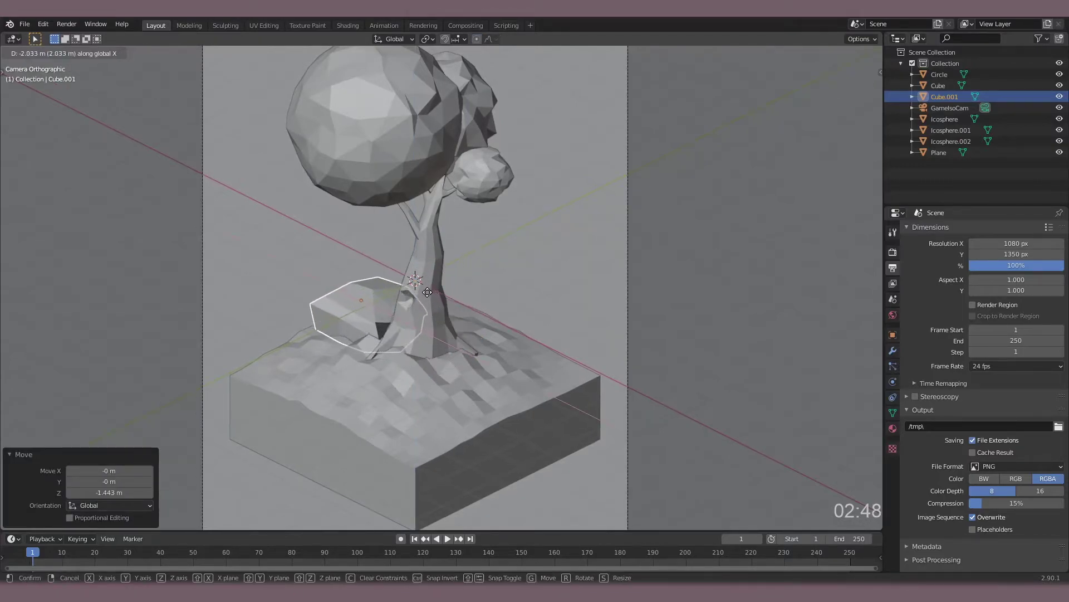
{"action": "key", "text": "r"}
{"action": "key", "text": "z"}
{"action": "left_click", "coordinate": [405, 333]}
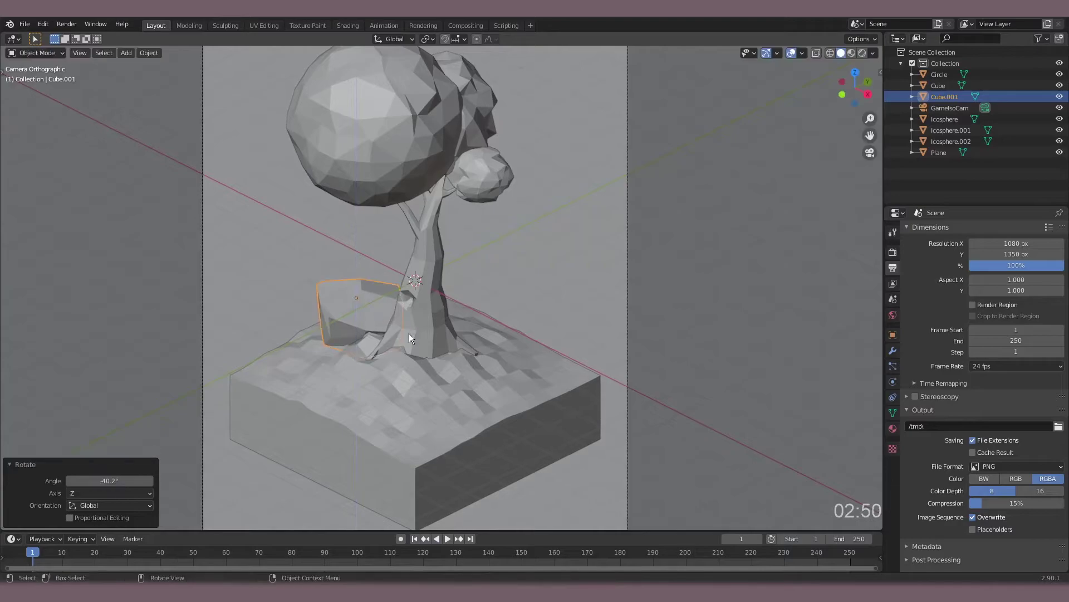
Duplicate the rock and place a rotated, lowered, flattened copy right of the trunk.
{"action": "key", "text": "shift+d"}
{"action": "left_click", "coordinate": [522, 367]}
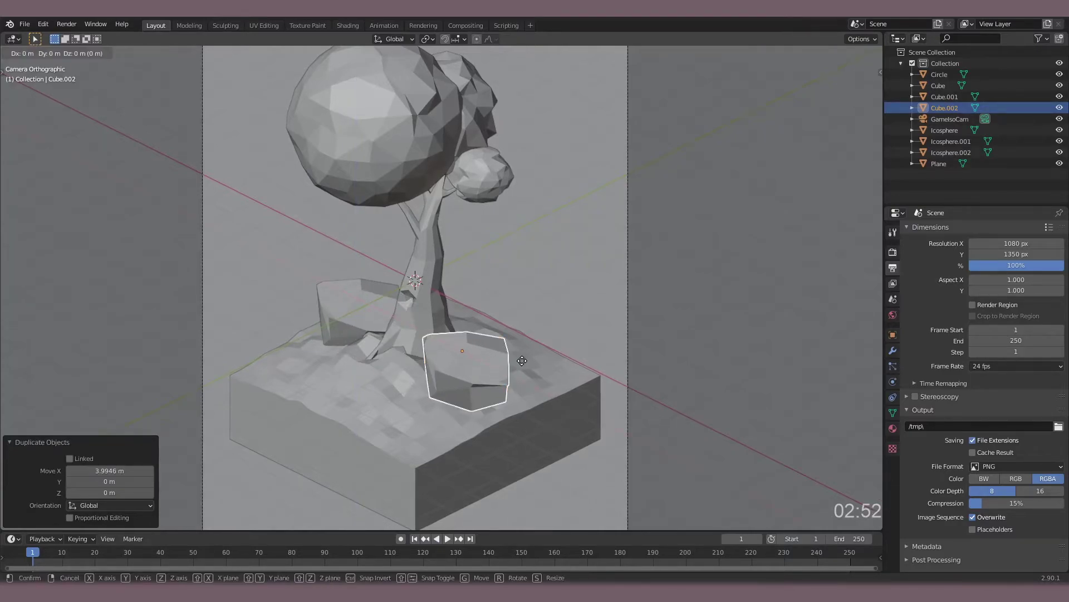
{"action": "key", "text": "g"}
{"action": "left_click", "coordinate": [592, 326]}
{"action": "key", "text": "r"}
{"action": "left_click", "coordinate": [465, 359]}
{"action": "key", "text": "g"}
{"action": "key", "text": "z"}
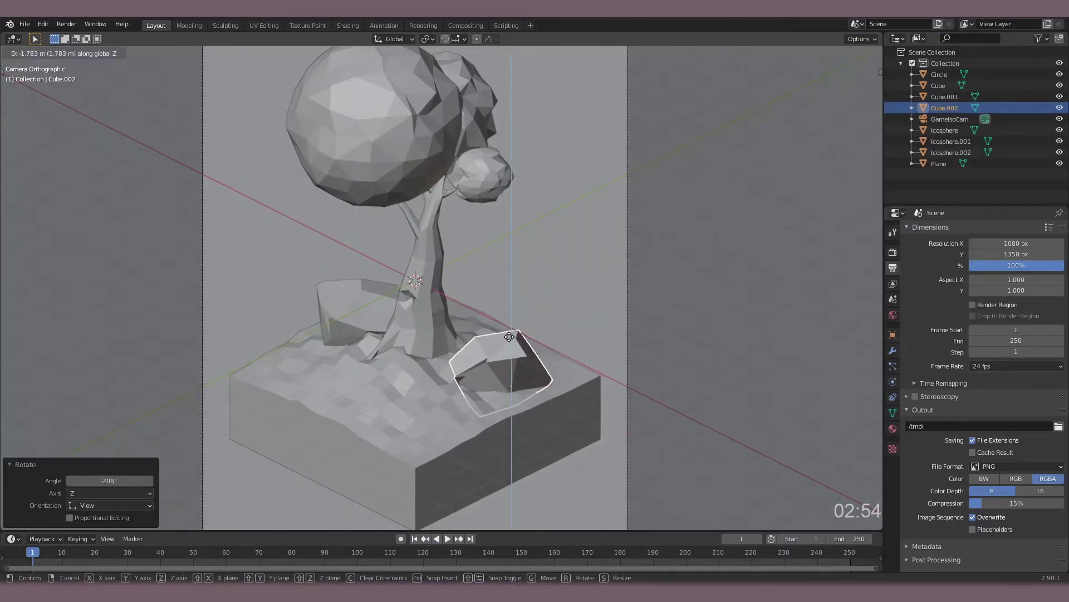
{"action": "left_click", "coordinate": [513, 329]}
{"action": "key", "text": "s"}
{"action": "key", "text": "z"}
{"action": "left_click", "coordinate": [517, 402]}
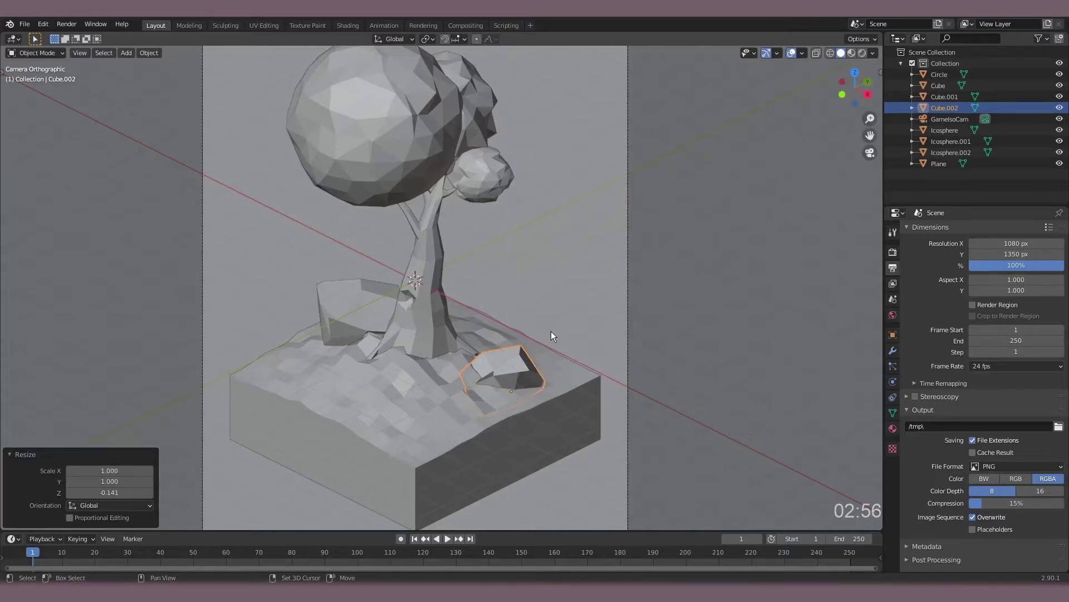
Add a third rotated rock near the front and sink Cube.001 slightly along Z.
{"action": "key", "text": "shift+d"}
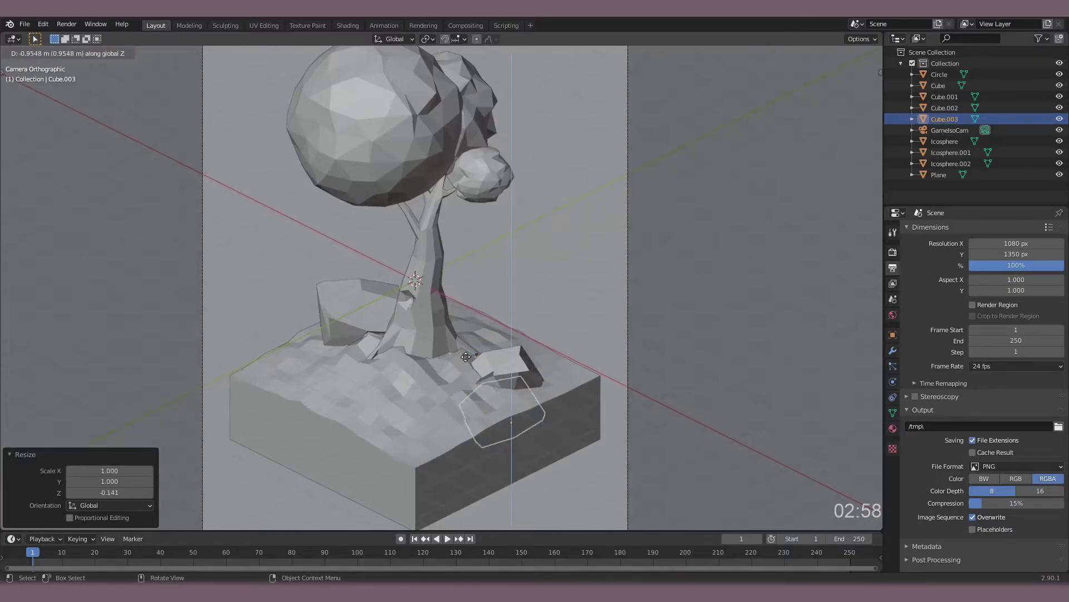
{"action": "left_click", "coordinate": [448, 362]}
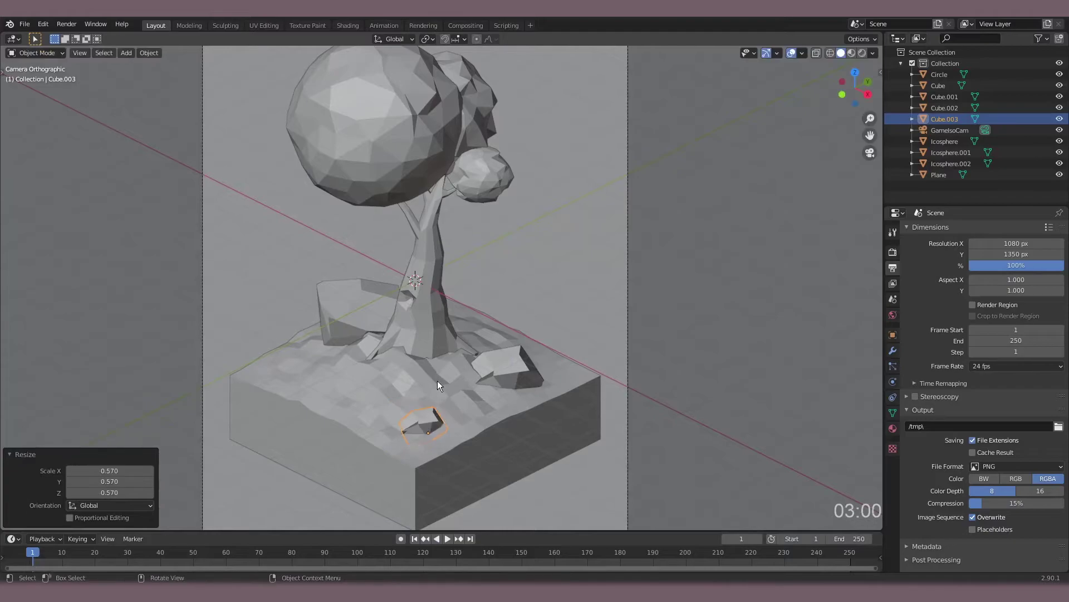
{"action": "key", "text": "r"}
{"action": "left_click", "coordinate": [450, 364]}
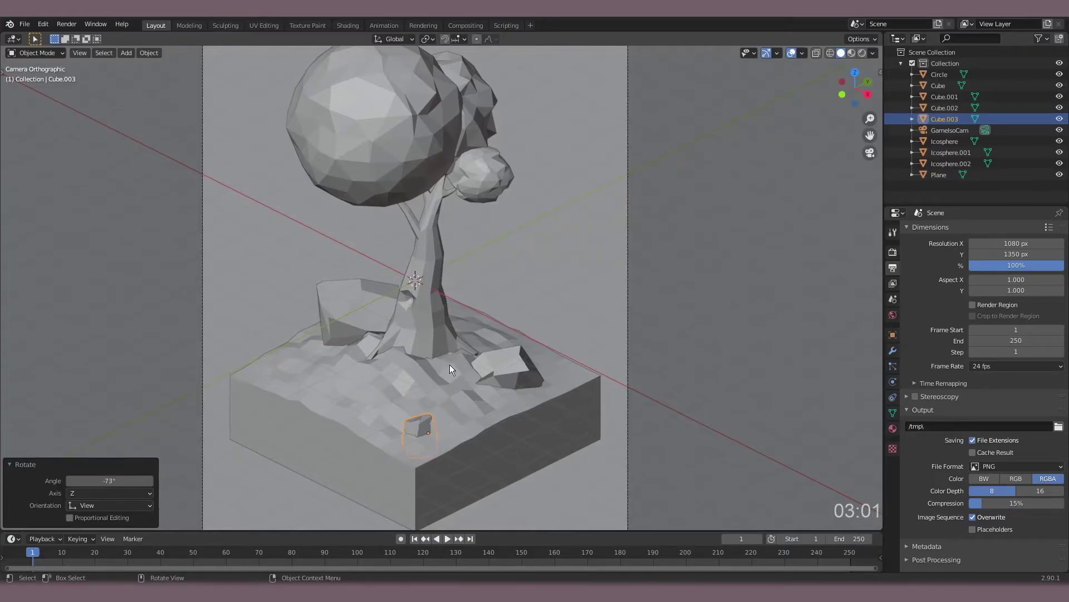
{"action": "key", "text": "g"}
{"action": "key", "text": "z"}
{"action": "left_click", "coordinate": [405, 302]}
{"action": "scroll", "coordinate": [455, 277], "scroll_direction": "down", "scroll_amount": 2}
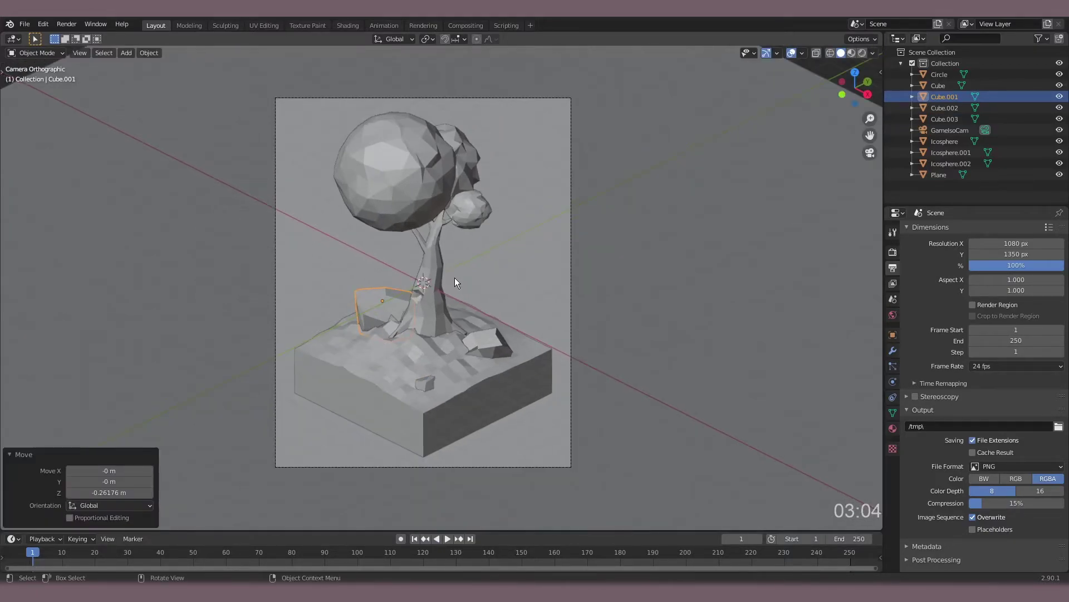
Add an area light and place it left of the scene.
{"action": "key", "text": "shift+a"}
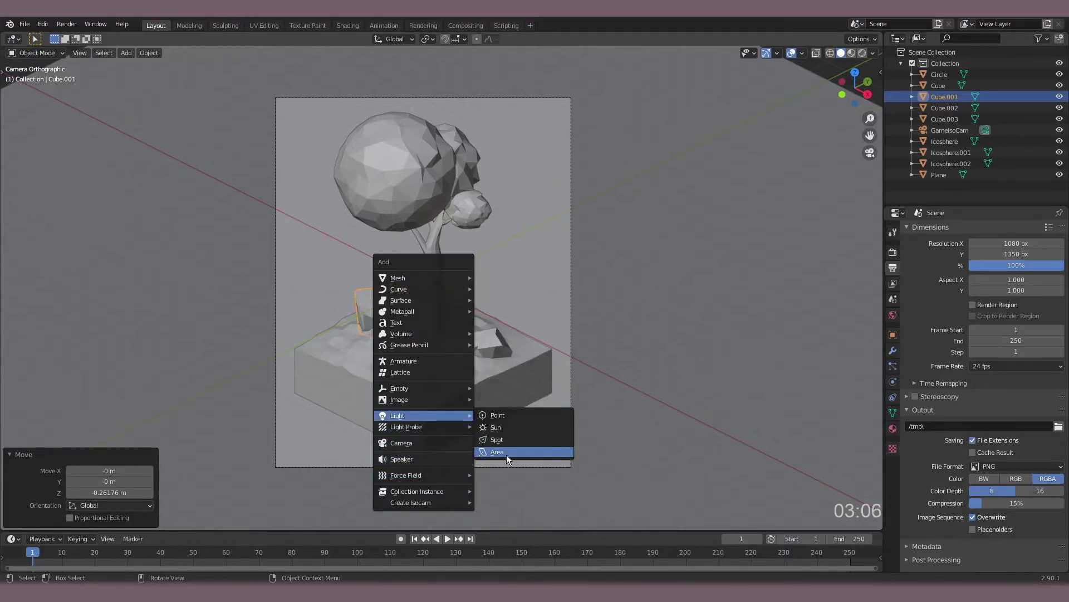
{"action": "left_click", "coordinate": [506, 455]}
{"action": "mouse_move", "coordinate": [507, 455]}
{"action": "middle_mouse_down"}
{"action": "mouse_move", "coordinate": [455, 388]}
{"action": "mouse_move", "coordinate": [480, 332]}
{"action": "middle_mouse_up"}
{"action": "key", "text": "g"}
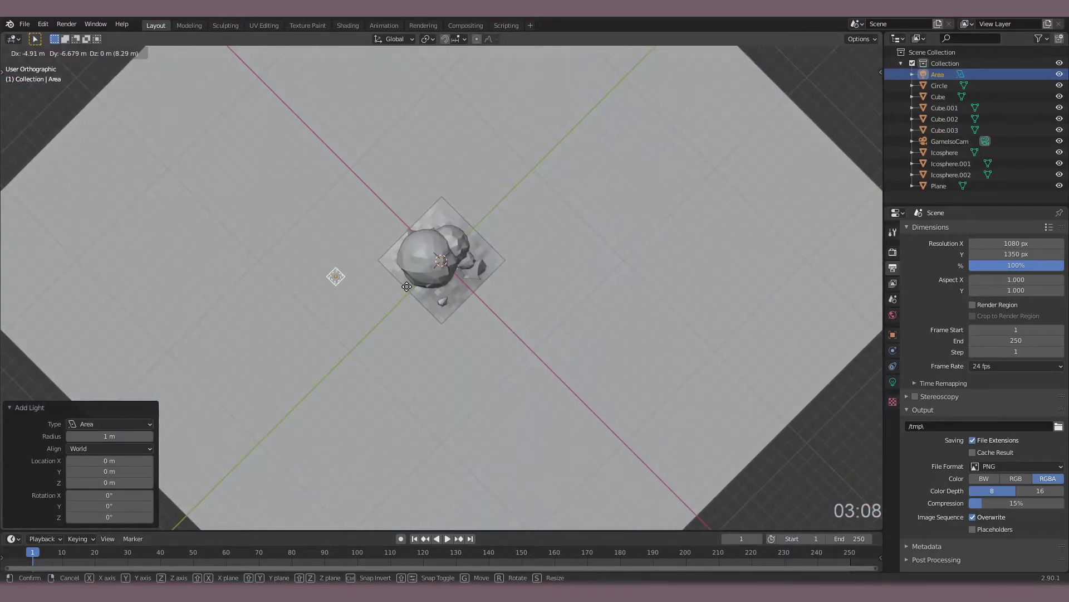
{"action": "left_click", "coordinate": [414, 274]}
Duplicate the light twice above and right of the scene, then switch to Rendered shading.
{"action": "key", "text": "shift+d"}
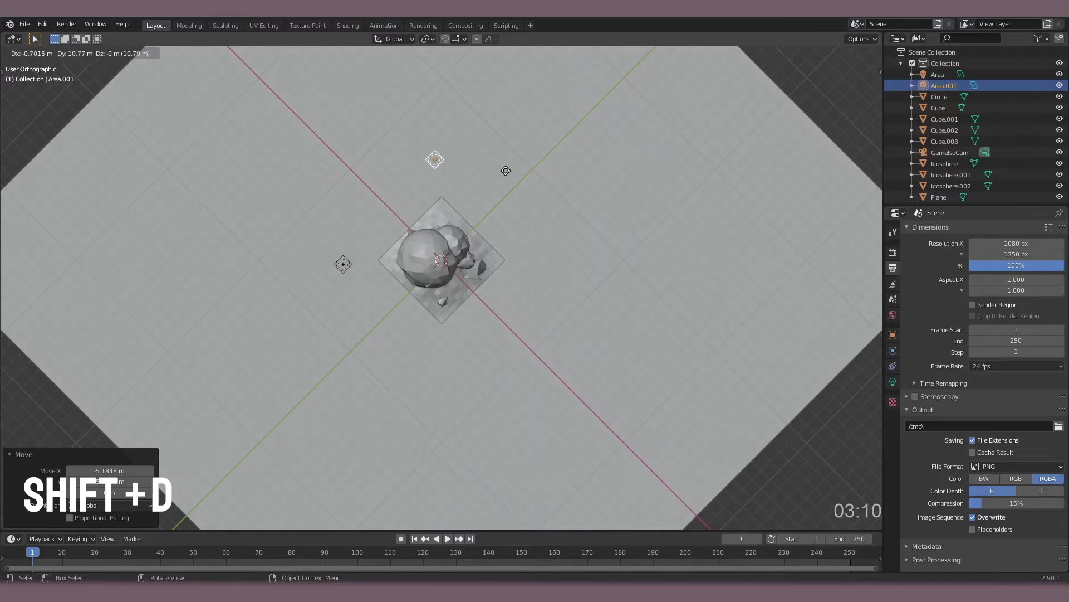
{"action": "left_click", "coordinate": [506, 170]}
{"action": "key", "text": "shift+d"}
{"action": "left_click", "coordinate": [606, 211]}
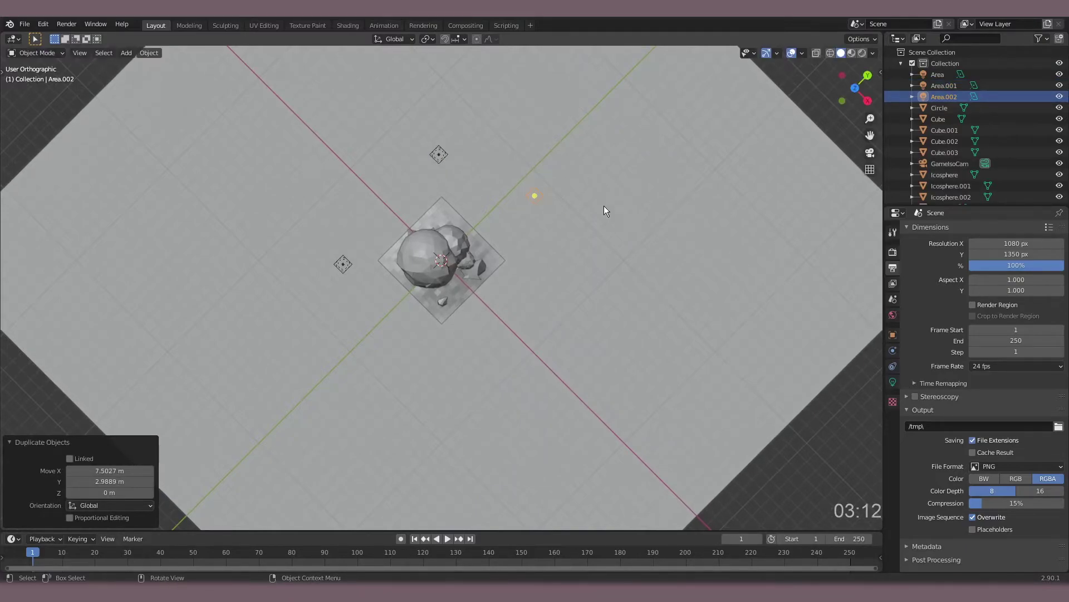
{"action": "middle_click_drag", "start_coordinate": [455, 243], "coordinate": [426, 171], "text": "alt"}
{"action": "key", "text": "z"}
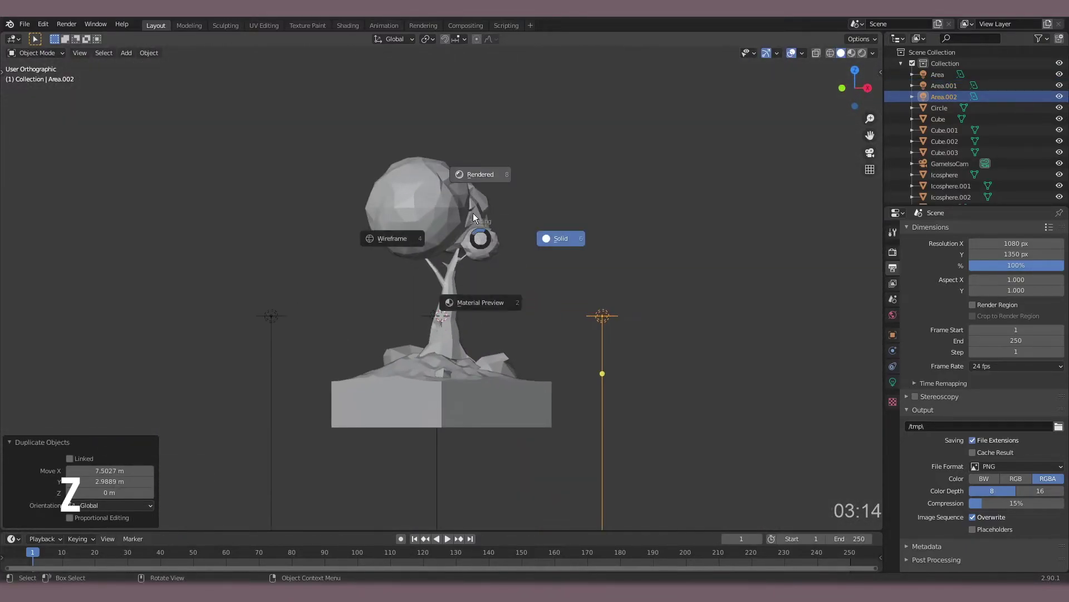
{"action": "key", "text": "8"}
Rotate the left area light toward the tree and raise it.
{"action": "left_click", "coordinate": [270, 313]}
{"action": "key", "text": "r"}
{"action": "left_click", "coordinate": [496, 314]}
{"action": "key", "text": "r"}
{"action": "left_click", "coordinate": [507, 249]}
{"action": "key", "text": "g"}
{"action": "left_click", "coordinate": [508, 227]}
{"action": "key", "text": "g"}
{"action": "left_click", "coordinate": [504, 228]}
Finalize the light's position and give it colour 97C4D6, 2500 W power and 7 m size.
{"action": "key", "text": "g"}
{"action": "left_click", "coordinate": [510, 221]}
{"action": "left_click", "coordinate": [893, 382]}
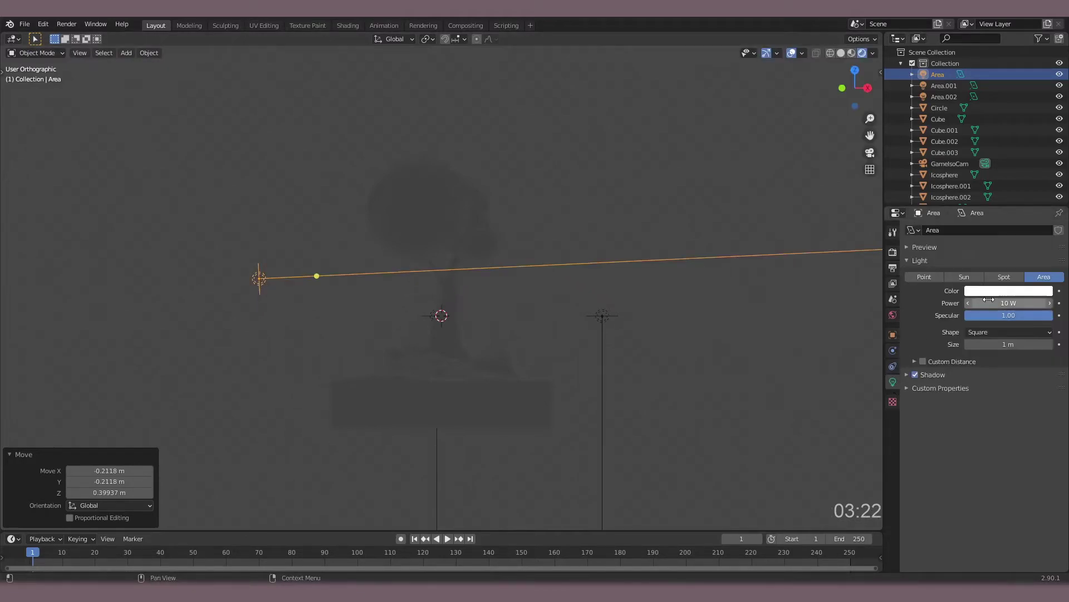
{"action": "left_click", "coordinate": [1001, 290]}
{"action": "left_click", "coordinate": [994, 252]}
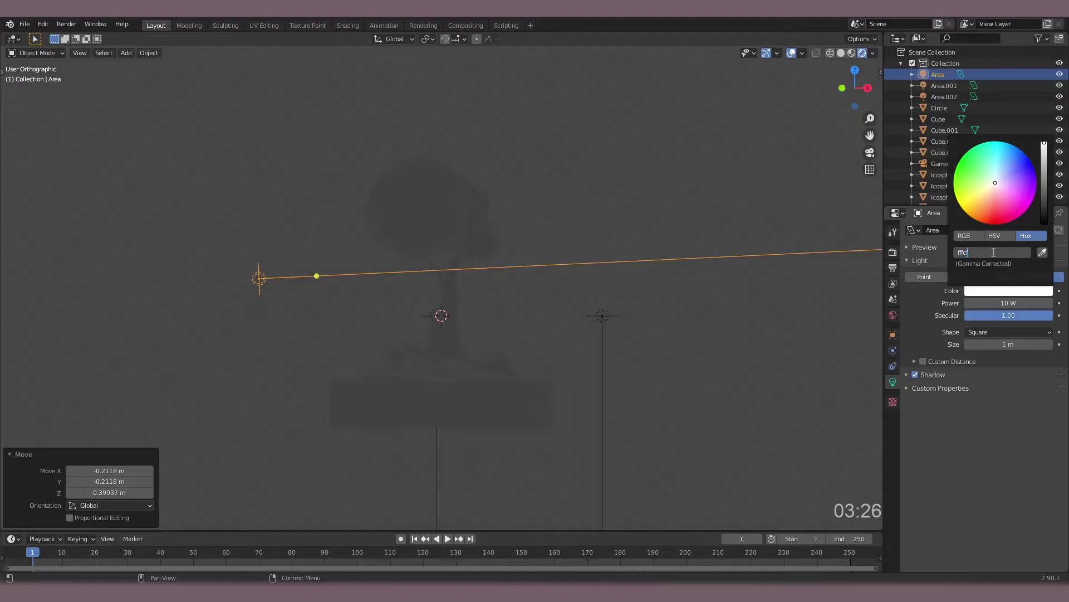
{"action": "left_click", "coordinate": [1011, 303]}
{"action": "key", "text": "Return"}
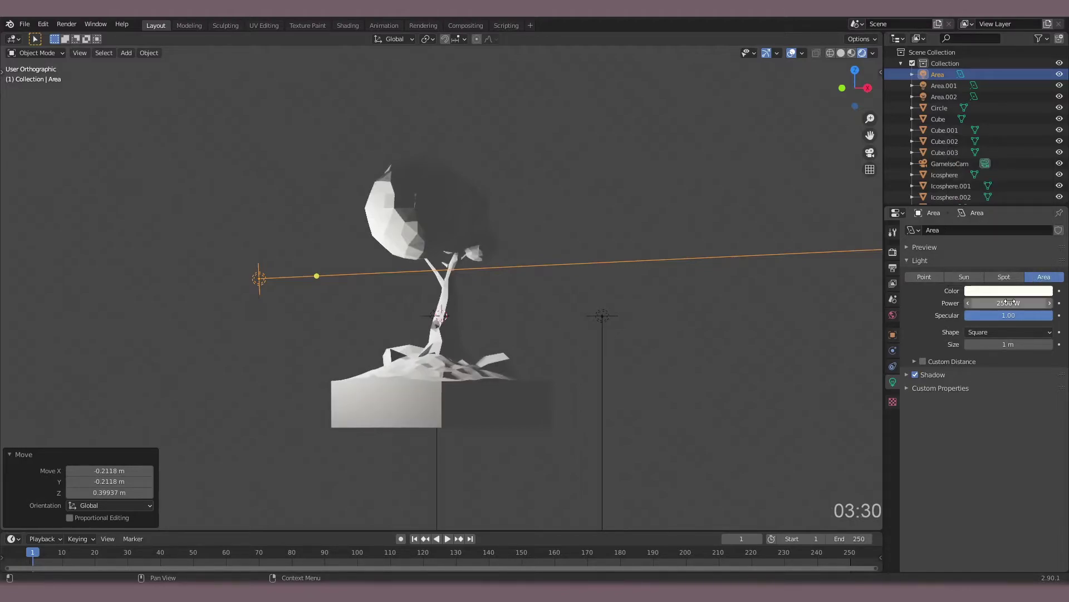
{"action": "left_click_drag", "start_coordinate": [1009, 343], "coordinate": [1041, 344]}
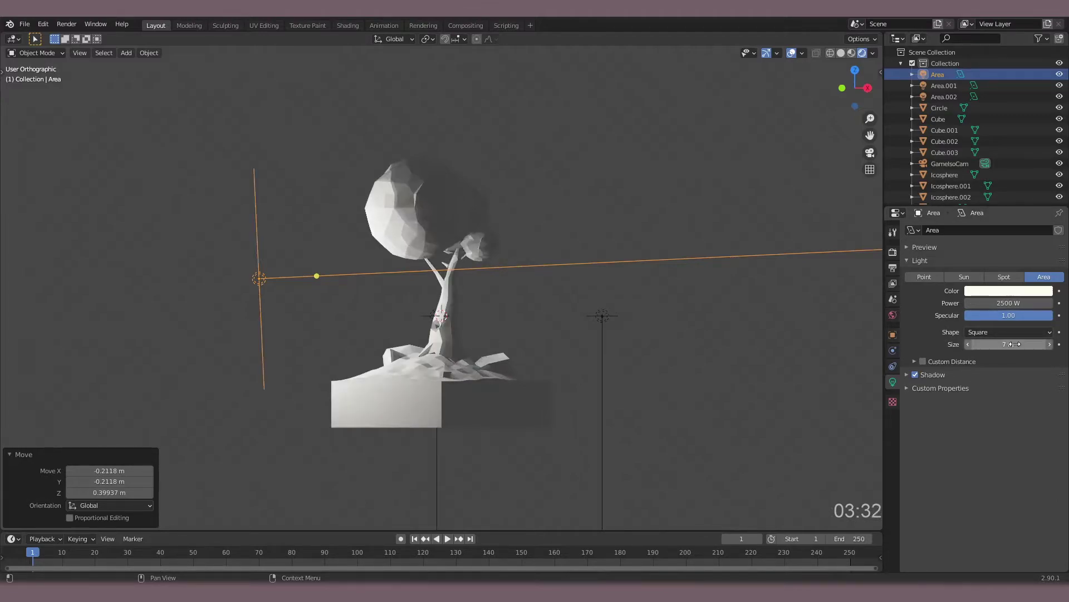
Rotate the right-hand area light toward the tree and move it up.
{"action": "left_click", "coordinate": [597, 316]}
{"action": "key", "text": "r"}
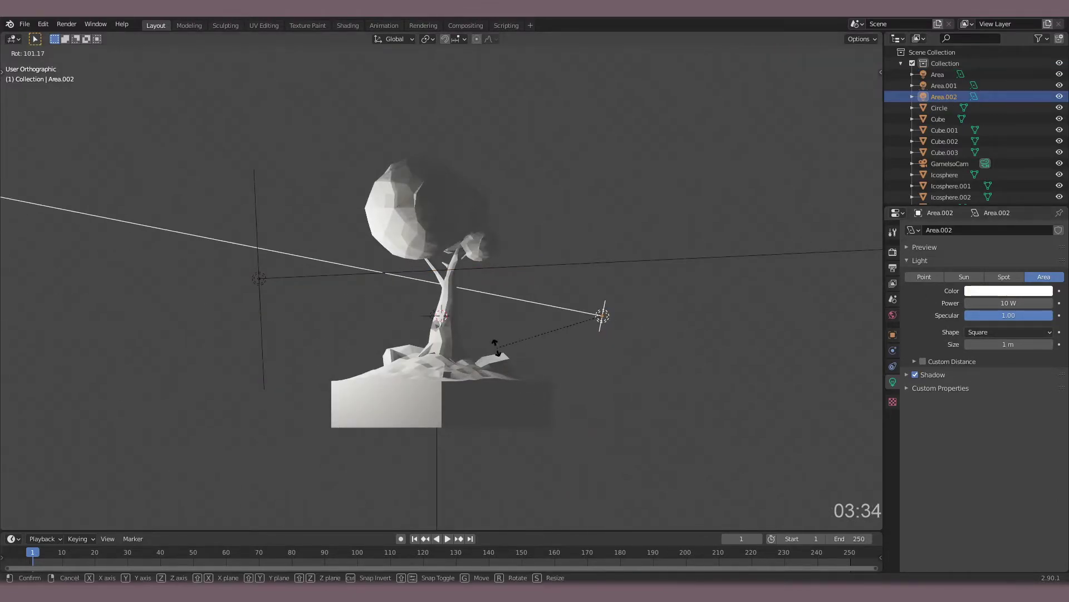
{"action": "left_click", "coordinate": [697, 312]}
{"action": "key", "text": "g"}
{"action": "left_click", "coordinate": [696, 292]}
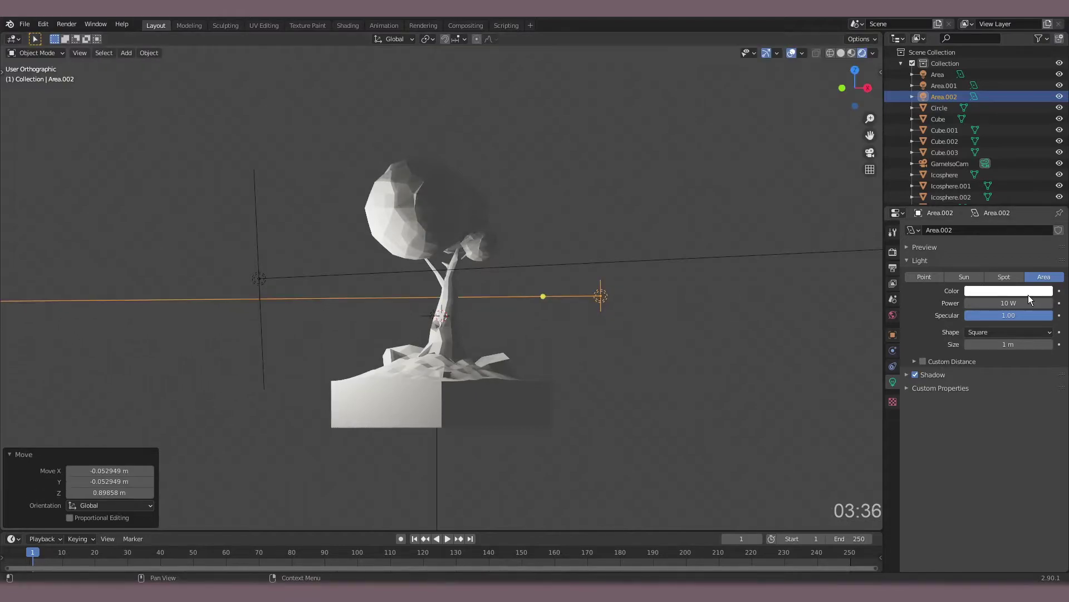
Give the right light a light blue colour, 5000 W power and 7 m size.
{"action": "left_click", "coordinate": [1014, 288]}
{"action": "type", "text": "97c4d6"}
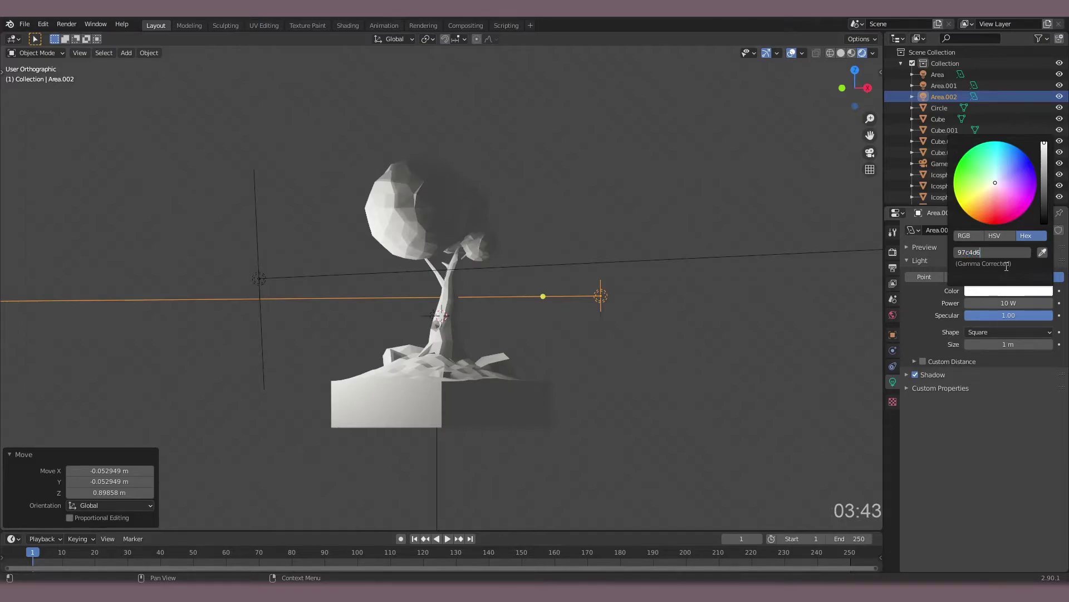
{"action": "key", "text": "Return"}
{"action": "left_click", "coordinate": [995, 302]}
{"action": "type", "text": "5"}
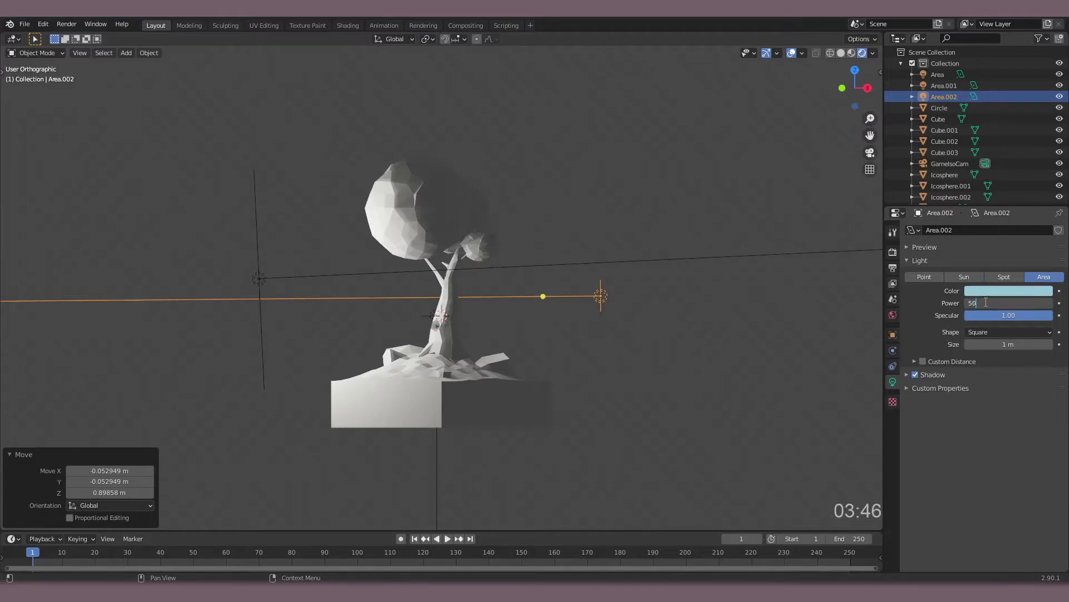
{"action": "type", "text": "00"}
{"action": "key", "text": "Return"}
{"action": "left_click", "coordinate": [1036, 341]}
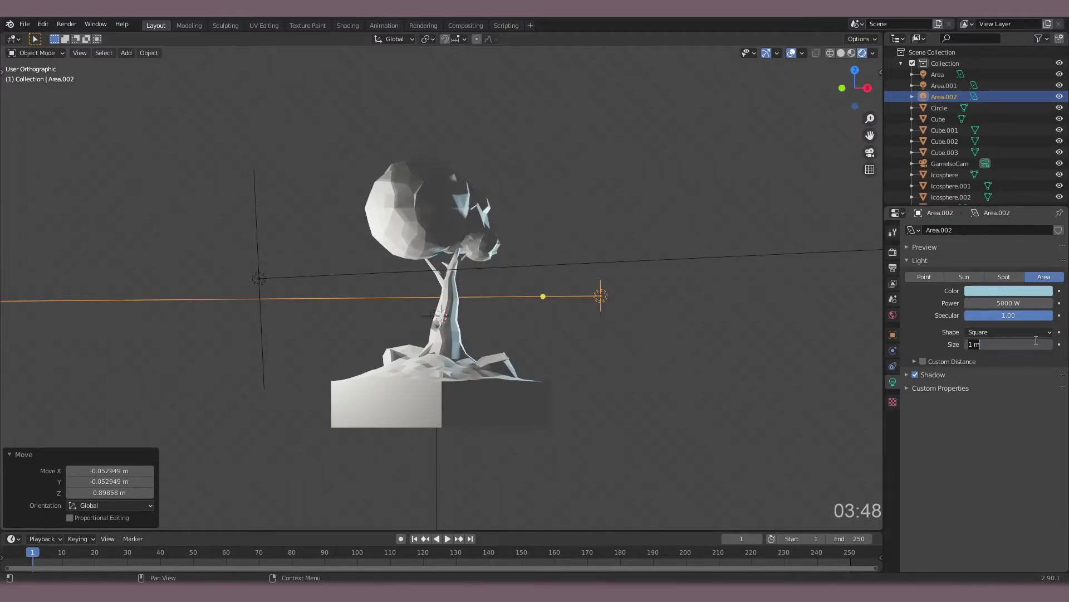
{"action": "type", "text": "7"}
{"action": "key", "text": "Return"}
In side view, tilt Area.001 and raise it above the tree.
{"action": "key", "text": "ctrl+KP_3"}
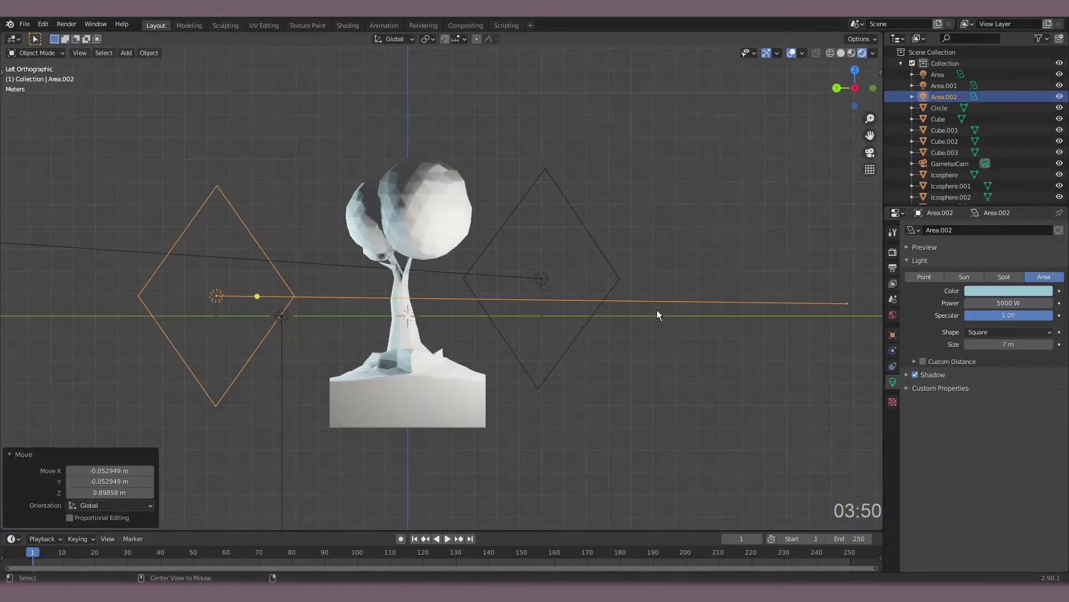
{"action": "left_click", "coordinate": [283, 320]}
{"action": "key", "text": "r"}
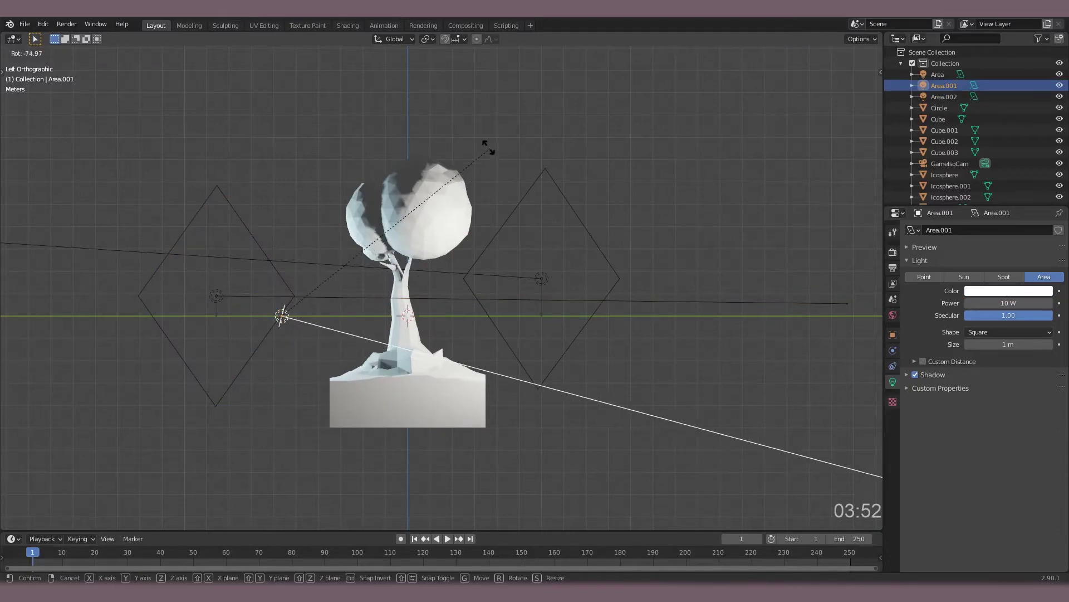
{"action": "left_click", "coordinate": [467, 299]}
{"action": "key", "text": "g"}
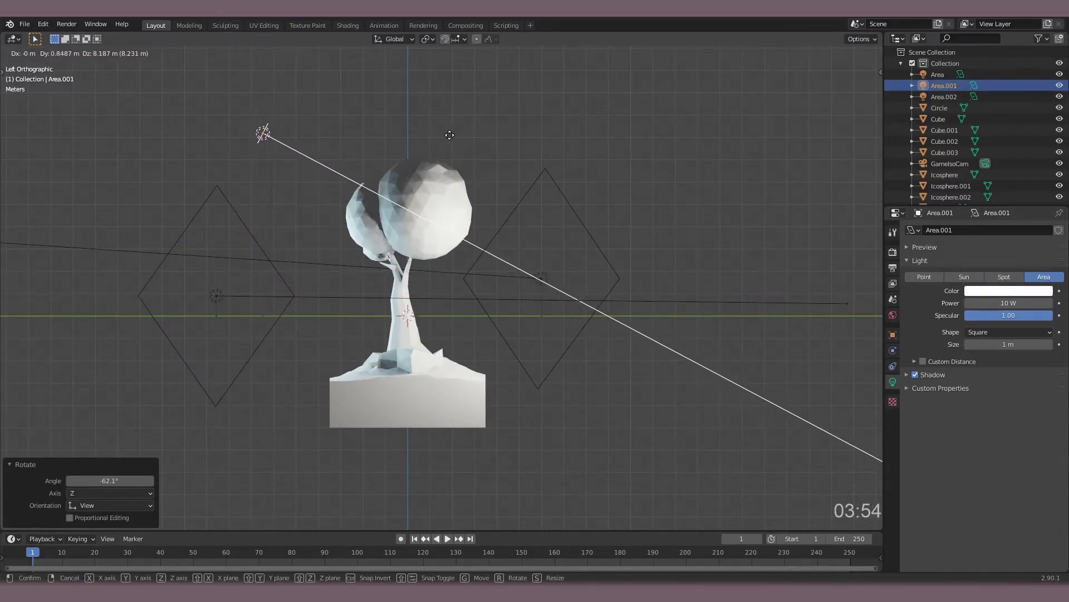
{"action": "left_click", "coordinate": [449, 132]}
{"action": "key", "text": "g"}
{"action": "left_click", "coordinate": [591, 322]}
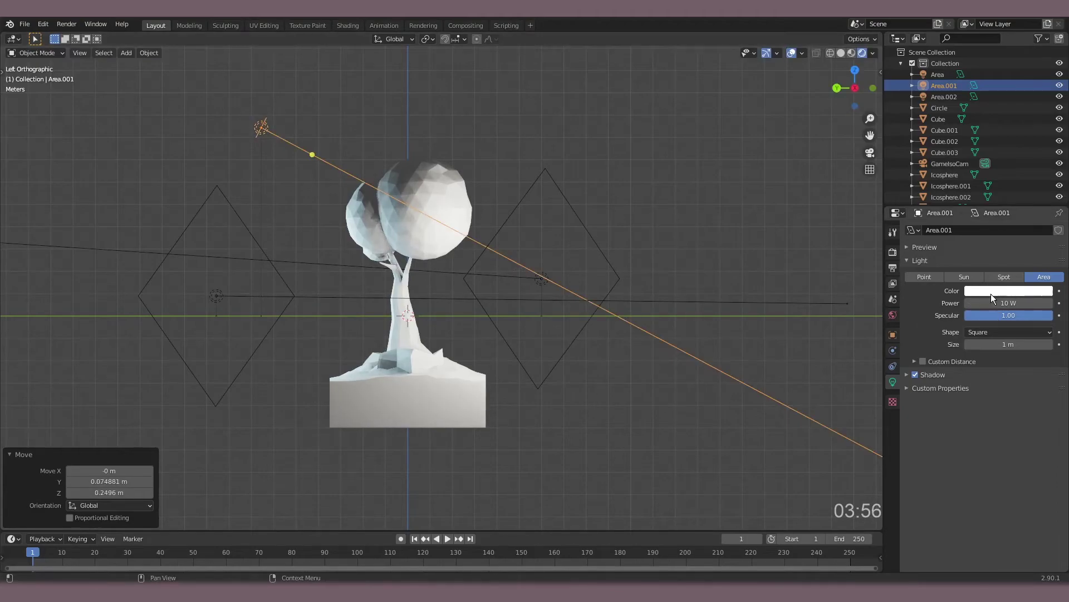
Set Area.001's power to 1000 W and size to 7 m.
{"action": "left_click", "coordinate": [991, 290]}
{"action": "left_click", "coordinate": [1006, 304]}
{"action": "type", "text": "00"}
{"action": "key", "text": "Return"}
{"action": "left_click", "coordinate": [1017, 345]}
{"action": "key", "text": "Return"}
In camera view, give the terrain block Base Color 367936 and Specular 0.2.
{"action": "key", "text": "KP_0"}
{"action": "left_click", "coordinate": [467, 388]}
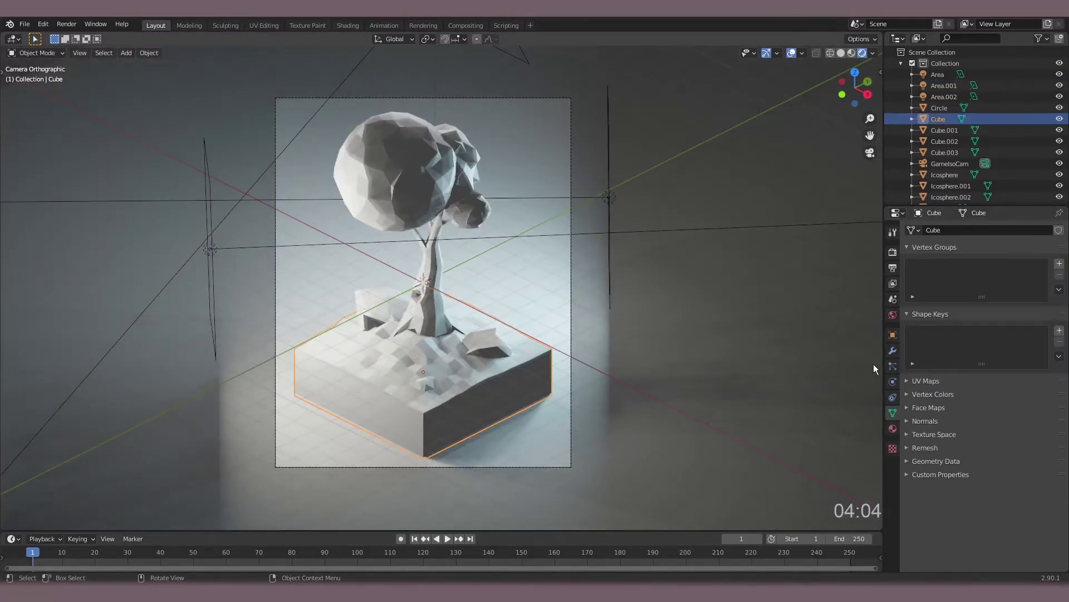
{"action": "left_click", "coordinate": [893, 428]}
{"action": "left_click", "coordinate": [985, 392]}
{"action": "type", "text": "367936"}
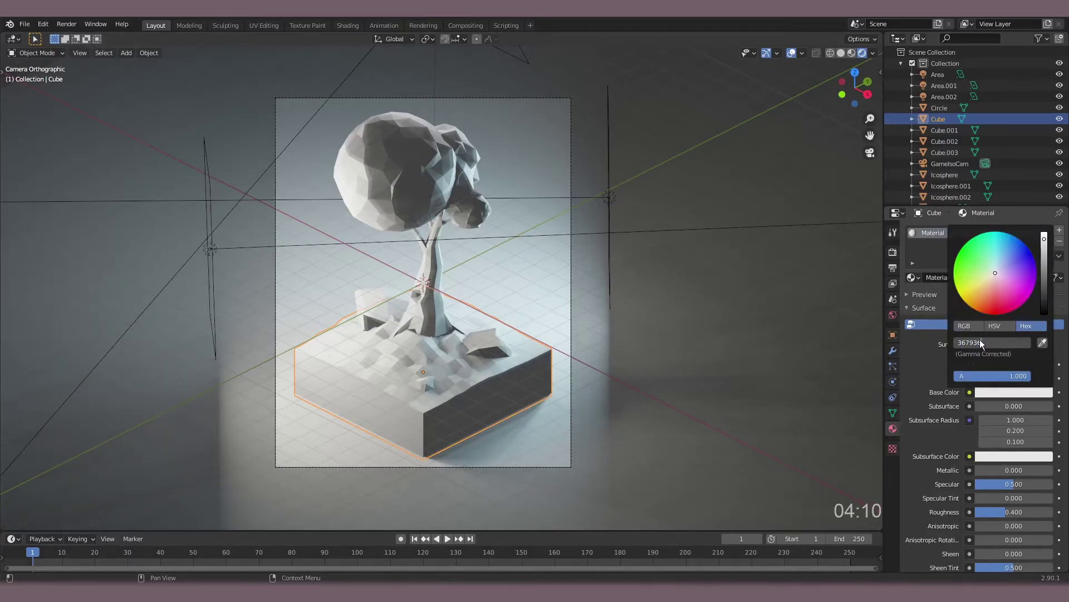
{"action": "key", "text": "Return"}
{"action": "left_click", "coordinate": [1011, 484]}
{"action": "type", "text": "0.200"}
{"action": "key", "text": "Return"}
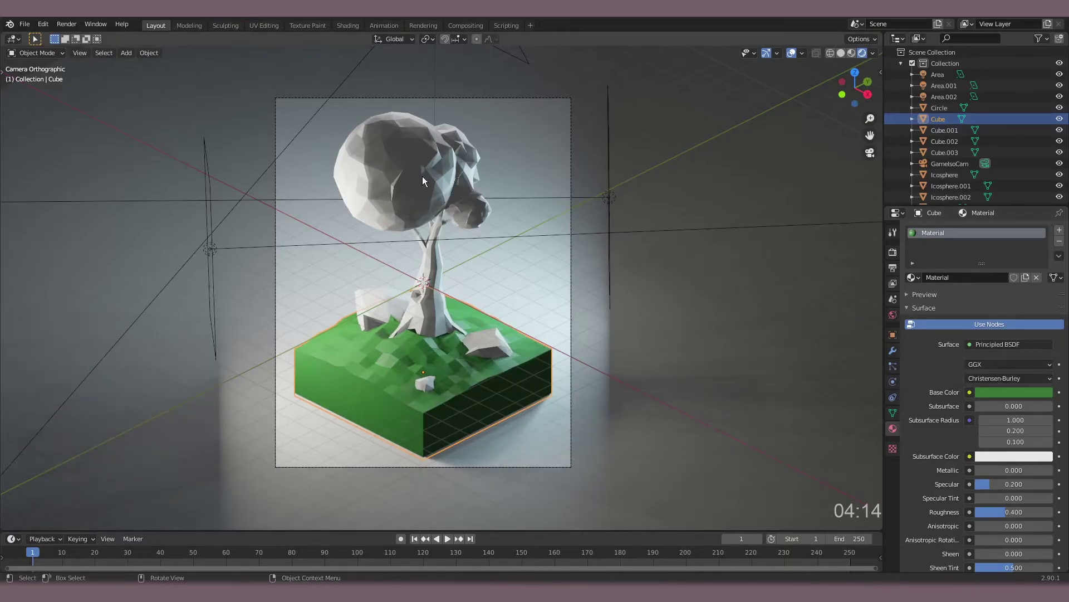
Give the tree trunk Base Color 866544 and Specular 0.3.
{"action": "left_click", "coordinate": [433, 299]}
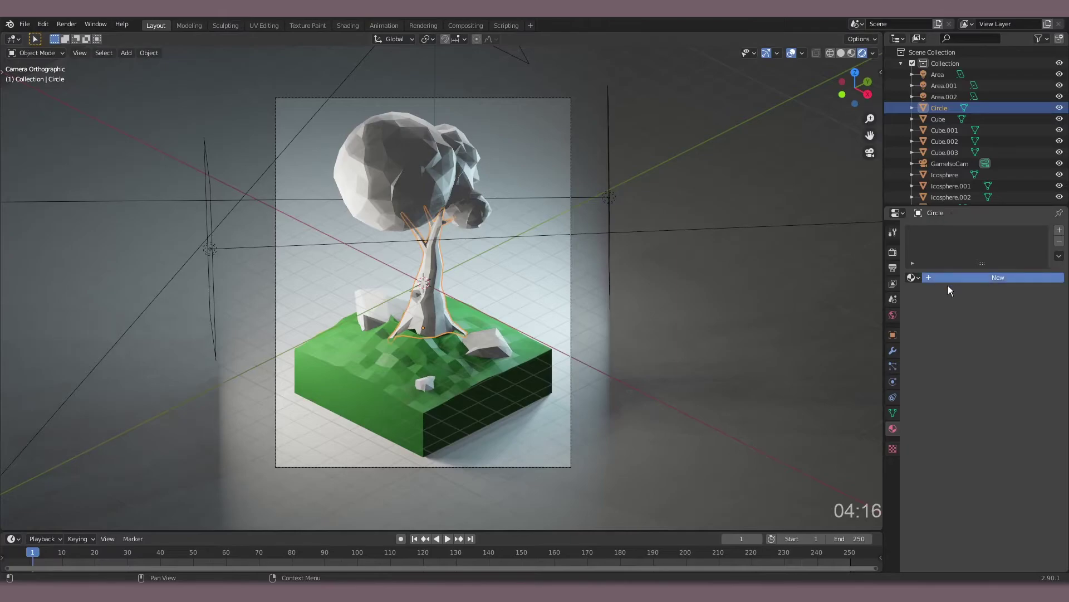
{"action": "left_click", "coordinate": [987, 388]}
{"action": "left_click", "coordinate": [983, 343]}
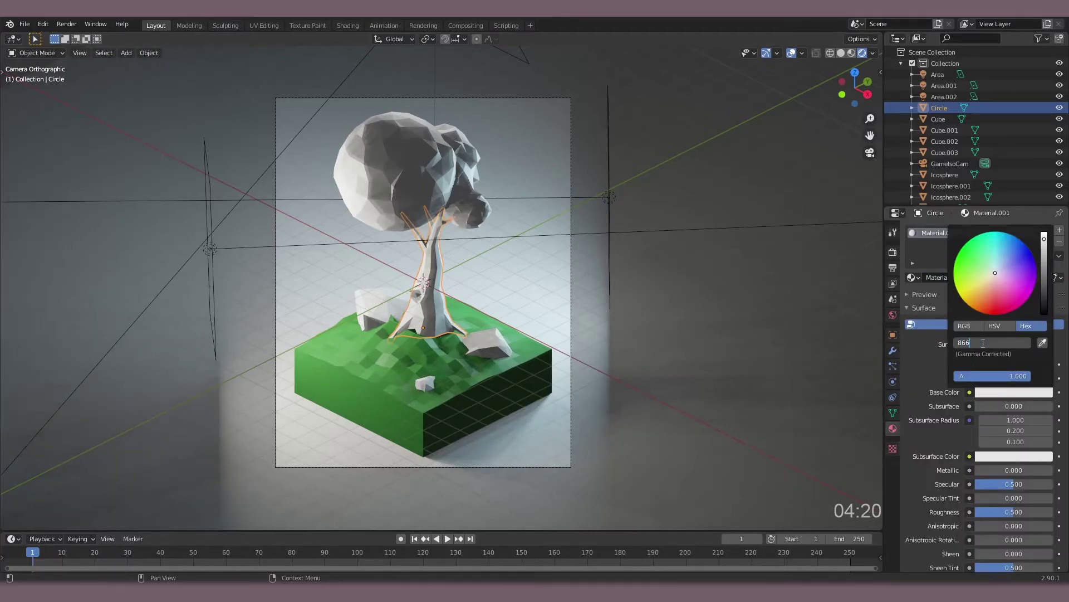
{"action": "key", "text": "Return"}
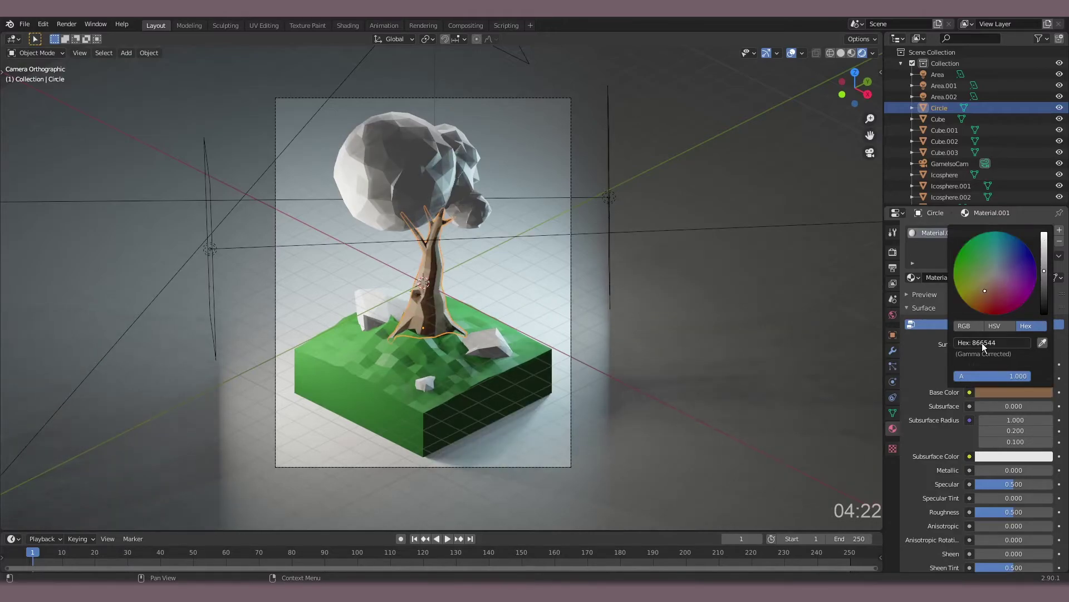
{"action": "left_click", "coordinate": [1009, 488]}
{"action": "type", "text": ".3"}
{"action": "key", "text": "Return"}
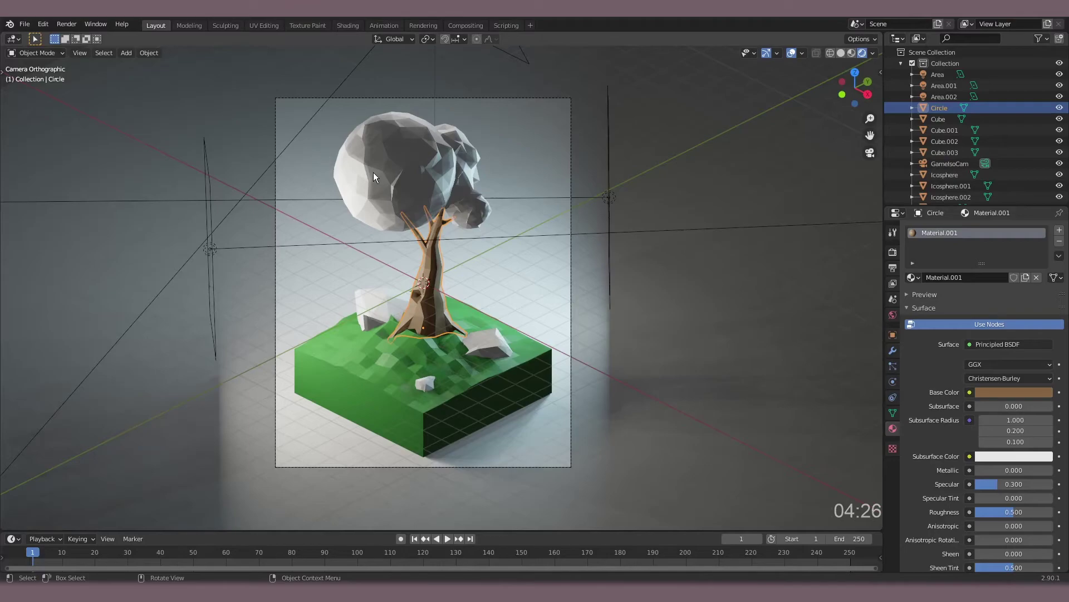
Give the main foliage sphere a green Base Color, Specular 0.15 and Roughness 0.32.
{"action": "left_click", "coordinate": [374, 177]}
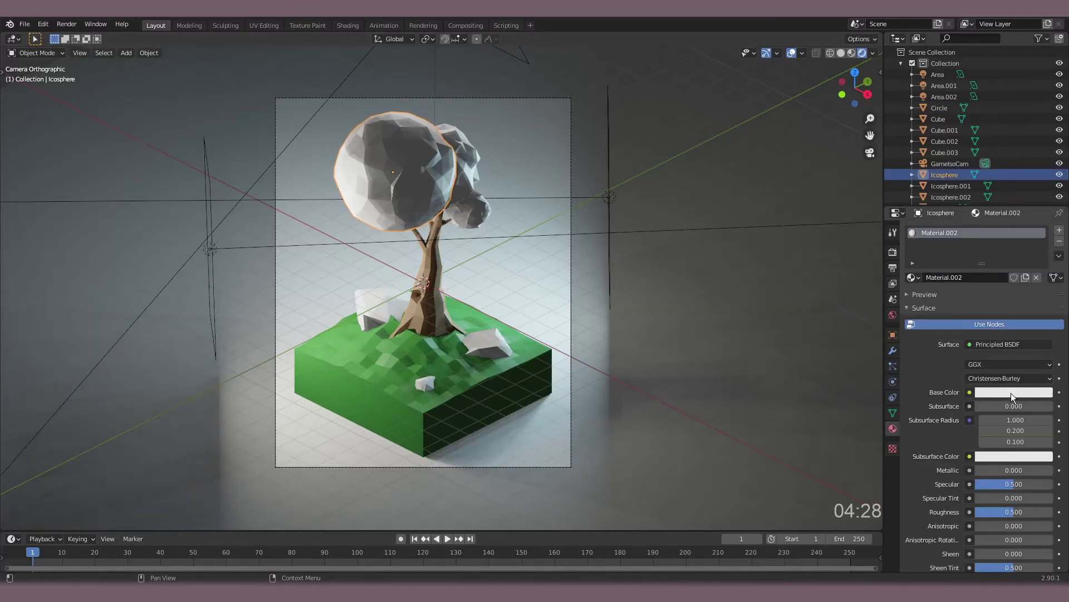
{"action": "left_click", "coordinate": [1011, 392]}
{"action": "type", "text": "67ce6"}
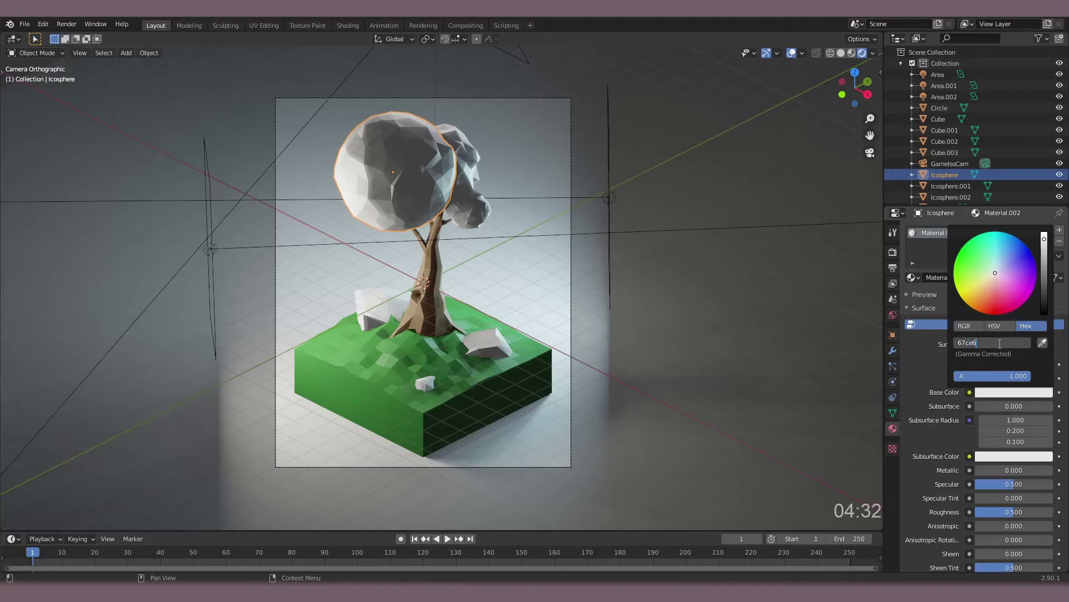
{"action": "key", "text": "Return"}
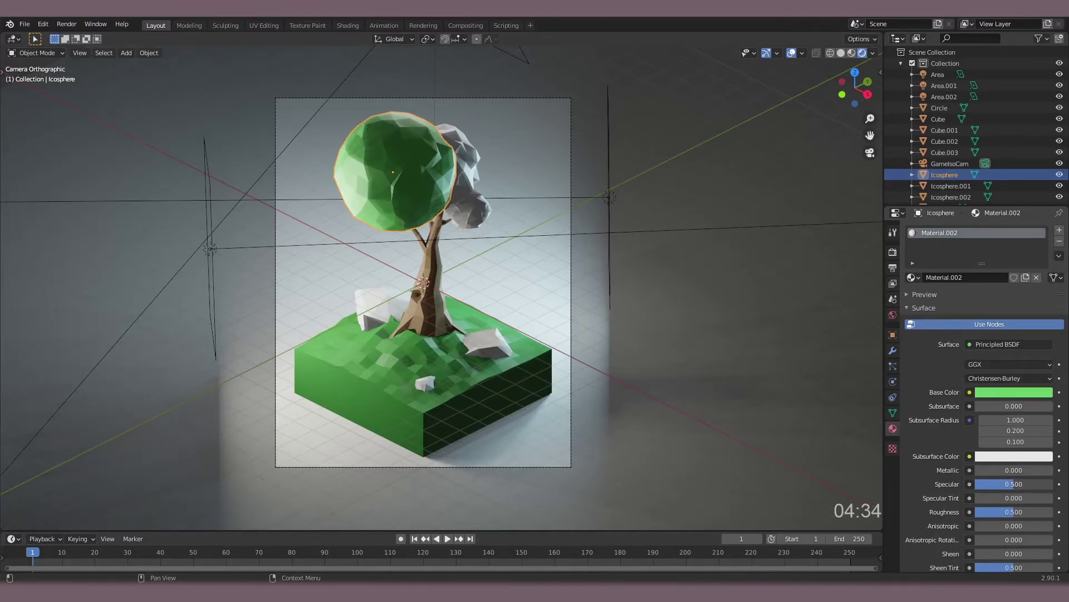
{"action": "type", "text": "0.15"}
{"action": "key", "text": "Return"}
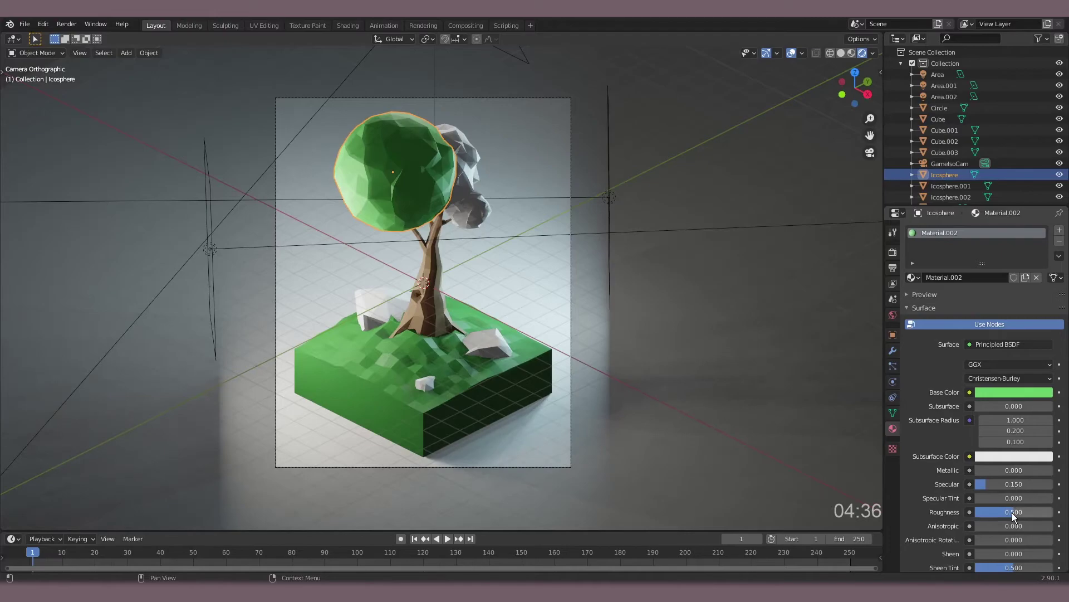
{"action": "left_click", "coordinate": [1023, 513]}
{"action": "type", "text": "0.320"}
{"action": "key", "text": "Return"}
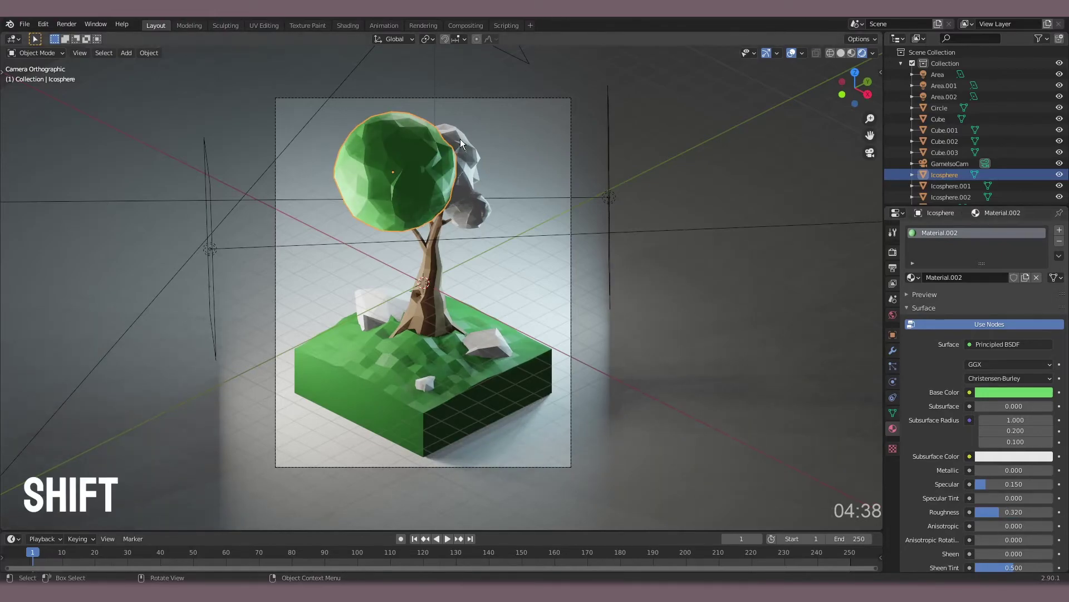
Link the green material from the main sphere to the other two icospheres.
{"action": "left_click", "coordinate": [459, 138]}
{"action": "left_click", "coordinate": [475, 212], "text": "shift"}
{"action": "left_click", "coordinate": [380, 152], "text": "shift"}
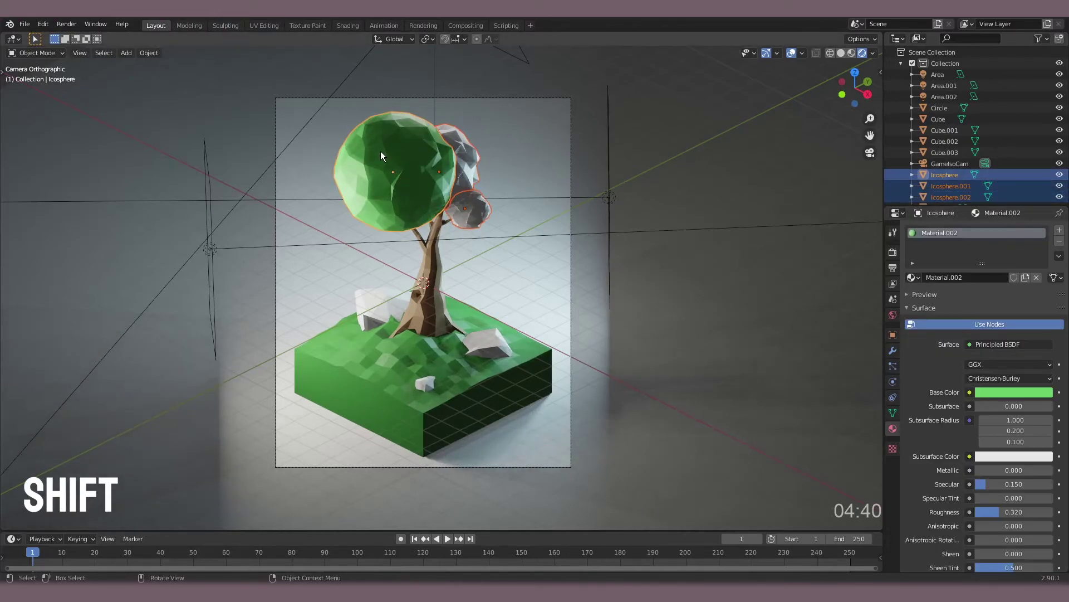
{"action": "key", "text": "ctrl+l"}
{"action": "left_click", "coordinate": [382, 154]}
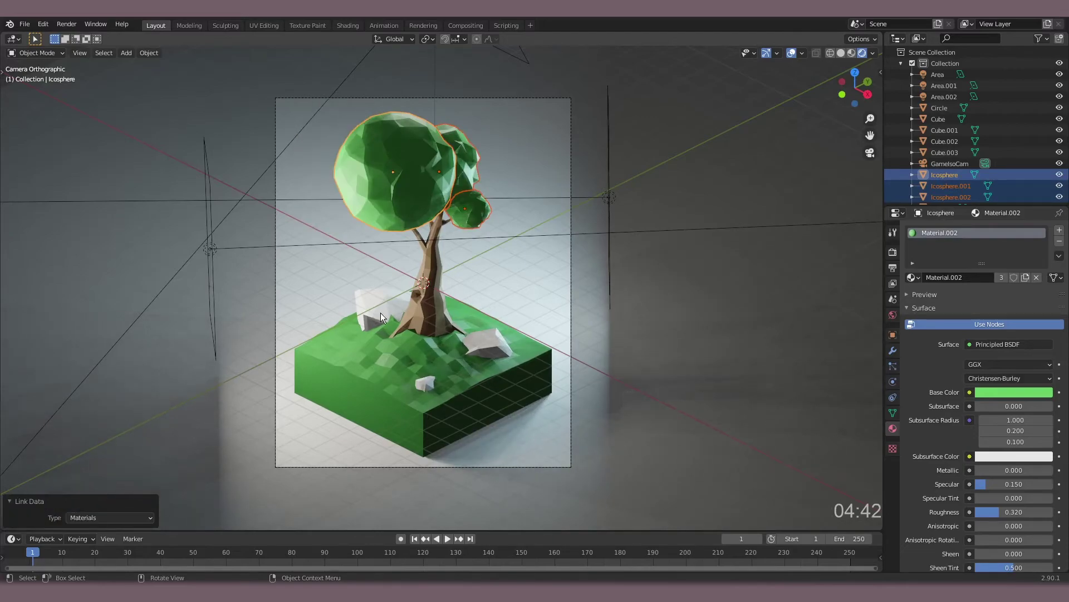
Give rock Cube.001 a new grey material and link it to the other two rocks.
{"action": "left_click", "coordinate": [381, 316]}
{"action": "left_click", "coordinate": [946, 272]}
{"action": "left_click", "coordinate": [1000, 373]}
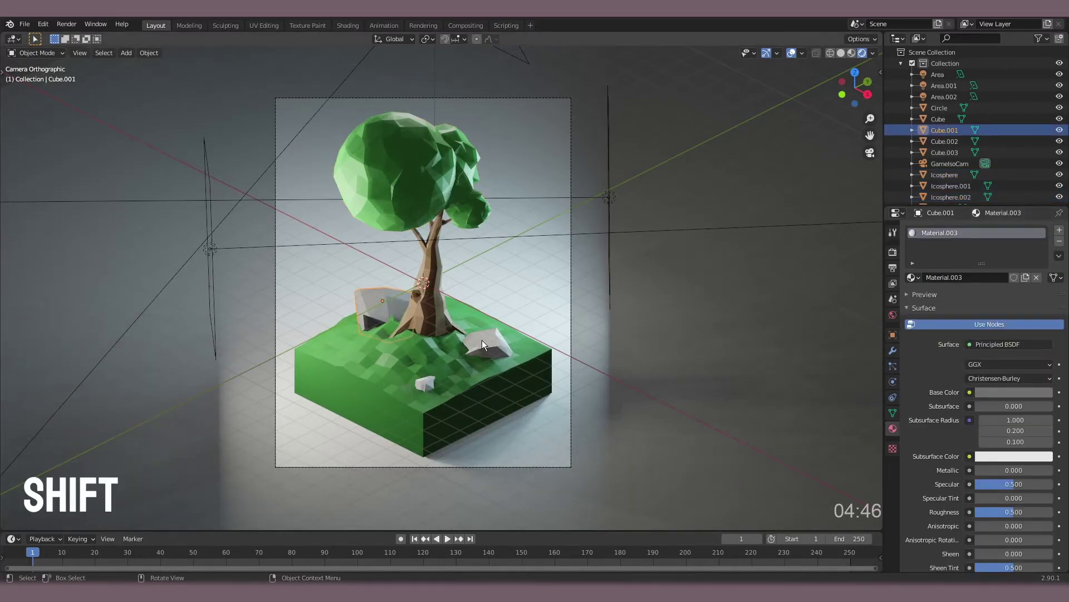
{"action": "left_click", "coordinate": [483, 339]}
{"action": "left_click", "coordinate": [423, 387], "text": "shift"}
{"action": "left_click", "coordinate": [369, 309], "text": "shift"}
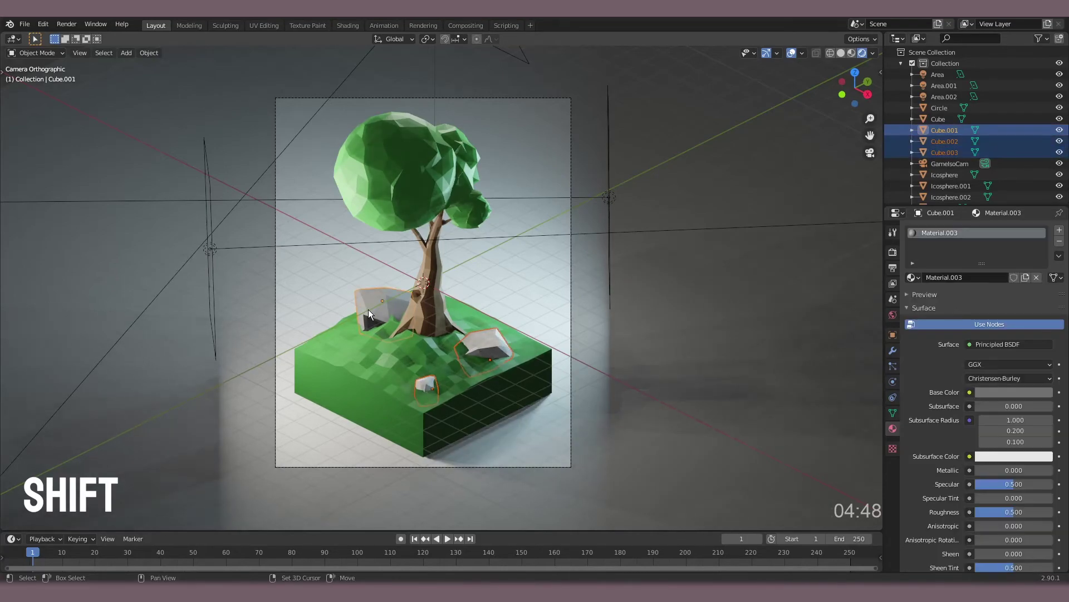
{"action": "key", "text": "ctrl+l"}
{"action": "left_click", "coordinate": [379, 313]}
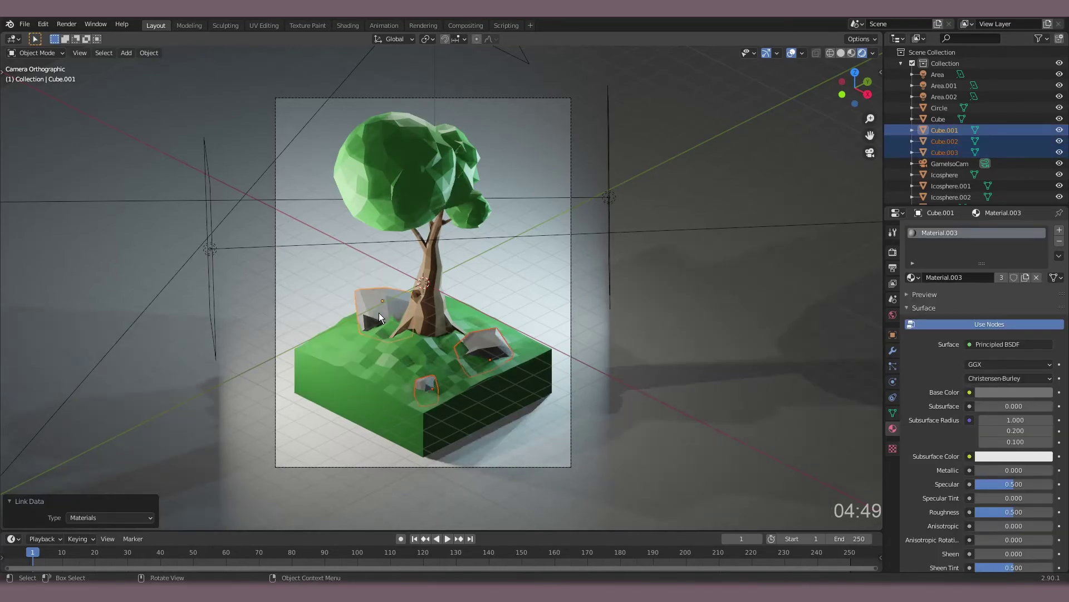
{"action": "left_click", "coordinate": [502, 274]}
Give the backdrop plane a new material with the greyish-purple Base Color 76718E.
{"action": "left_click", "coordinate": [946, 278]}
{"action": "left_click", "coordinate": [993, 393]}
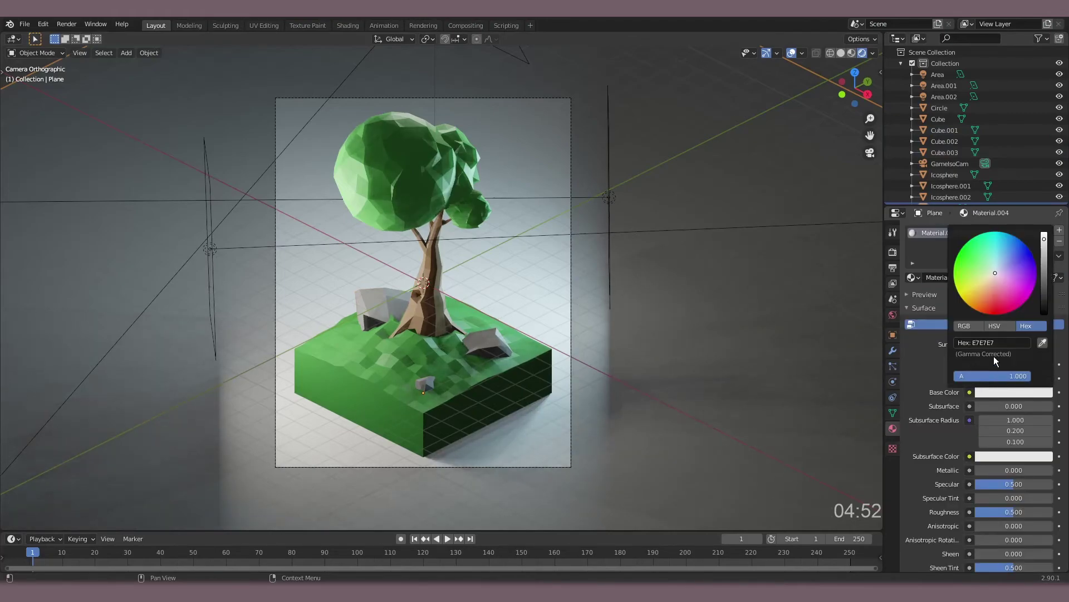
{"action": "left_click", "coordinate": [996, 342]}
{"action": "key", "text": "Return"}
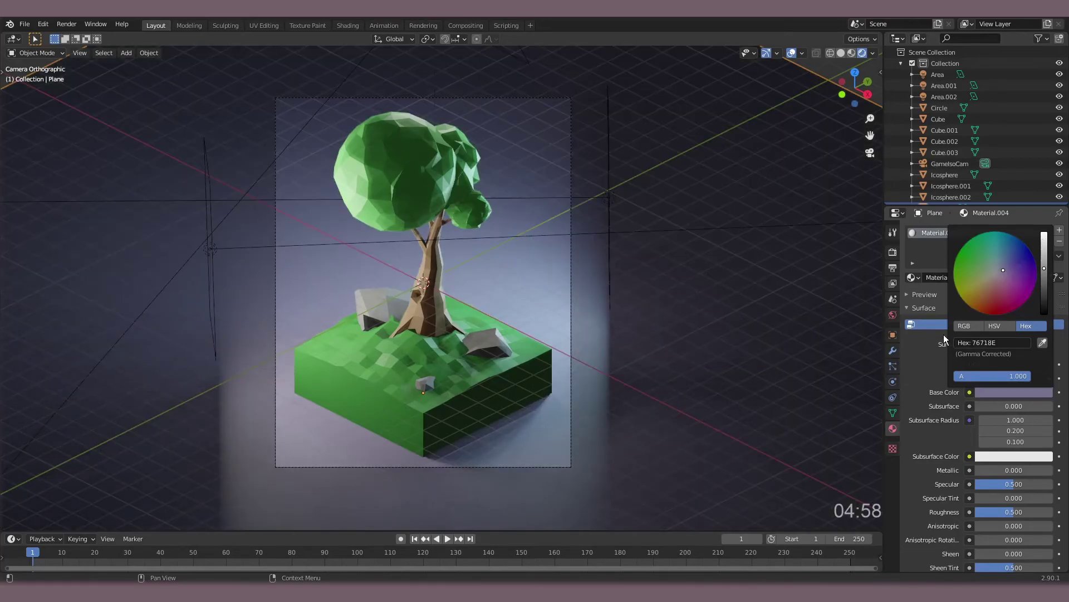
Set the render engine to Cycles using GPU Compute, and adjust the sample count.
{"action": "left_click", "coordinate": [893, 250]}
{"action": "left_click", "coordinate": [984, 229]}
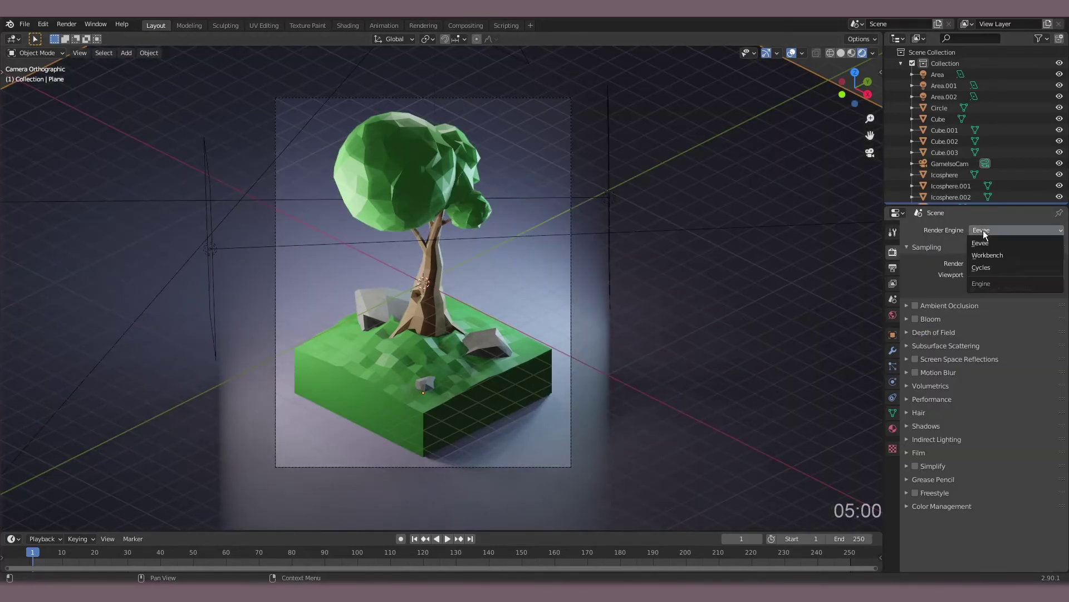
{"action": "left_click", "coordinate": [984, 264]}
{"action": "left_click", "coordinate": [73, 25]}
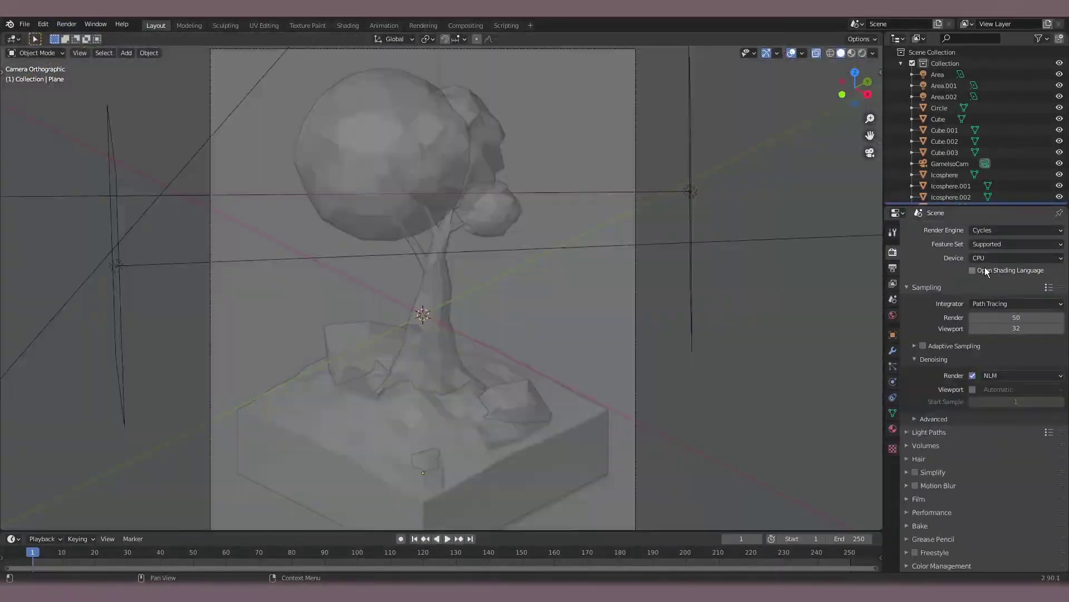
{"action": "left_click", "coordinate": [994, 259]}
{"action": "left_click", "coordinate": [995, 283]}
{"action": "left_click", "coordinate": [1011, 318]}
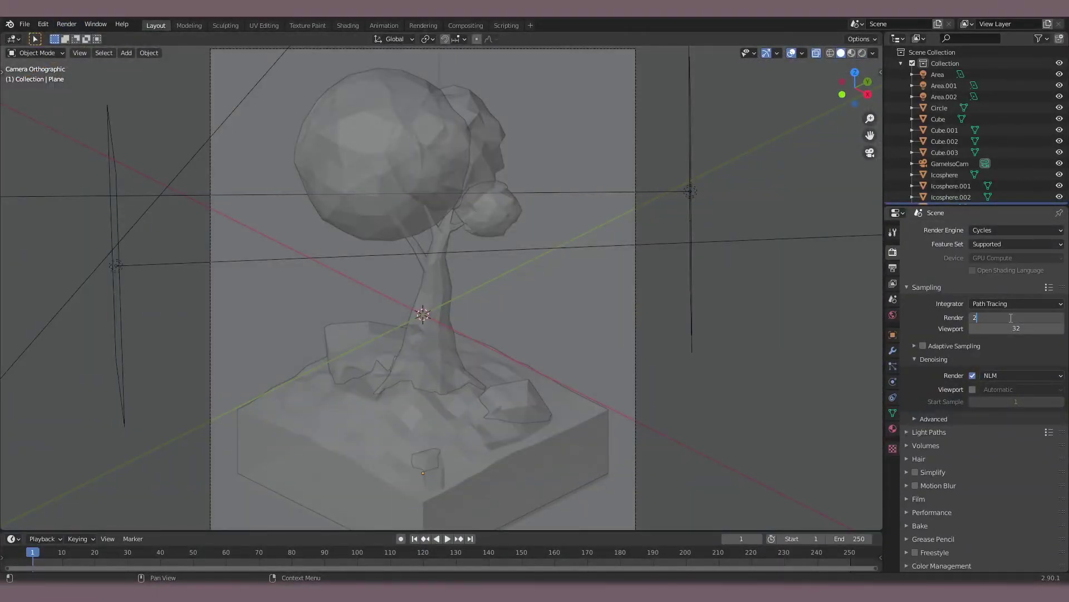